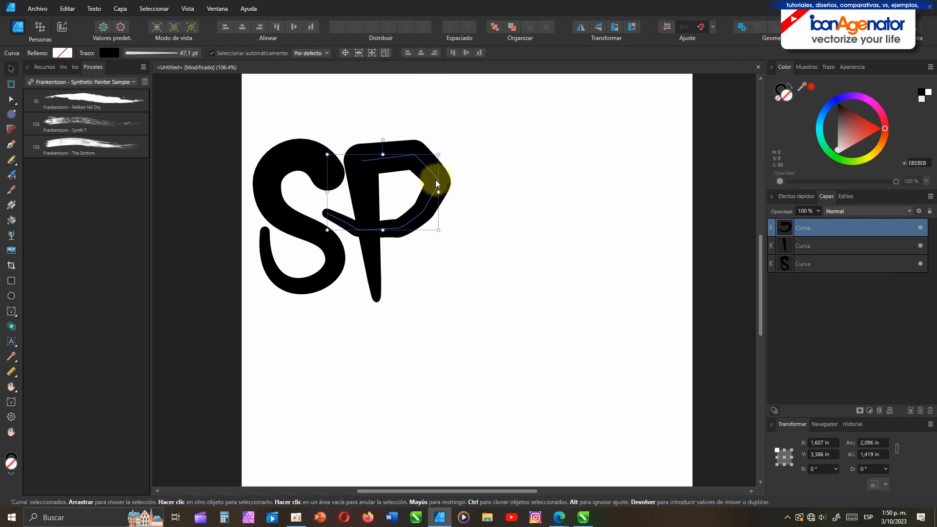
Convert all nodes of the P's bowl curve to smart nodes
double_click(436, 184)
drag(479, 136, 321, 269)
click(271, 53)
click(492, 203)
Delete the surplus nodes on the lower part of the P's bowl and reshape it with the handles of the upper node
click(438, 182)
drag(465, 161, 388, 246)
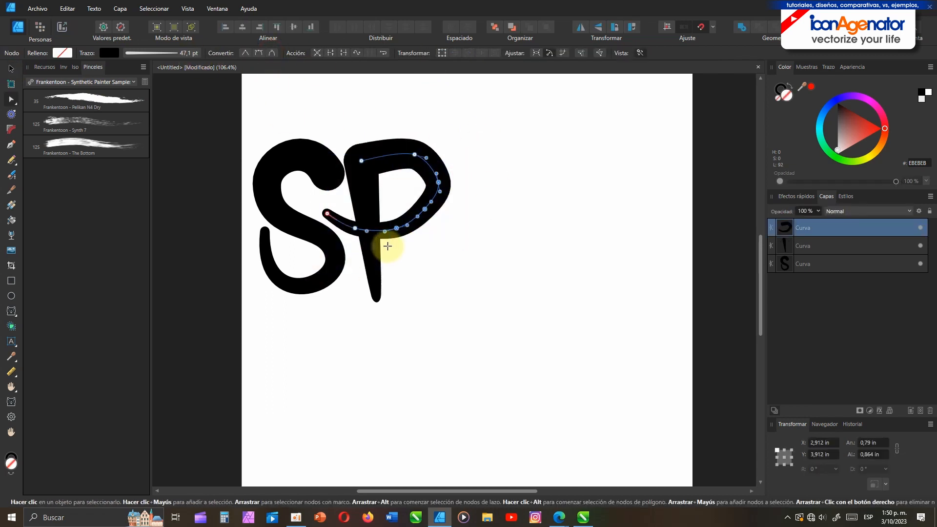
key(Delete)
mouse_move(415, 153)
mouse_down()
mouse_move(427, 206)
mouse_move(470, 209)
mouse_up()
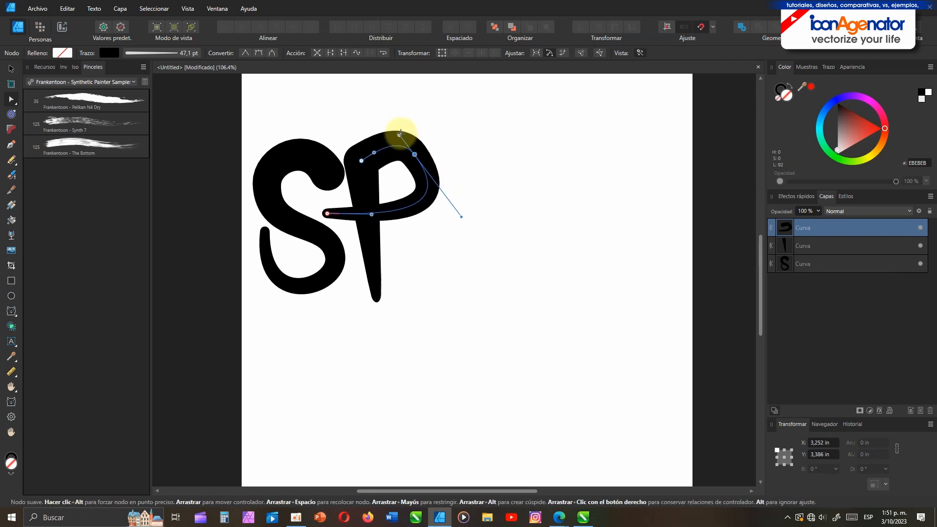
click(538, 232)
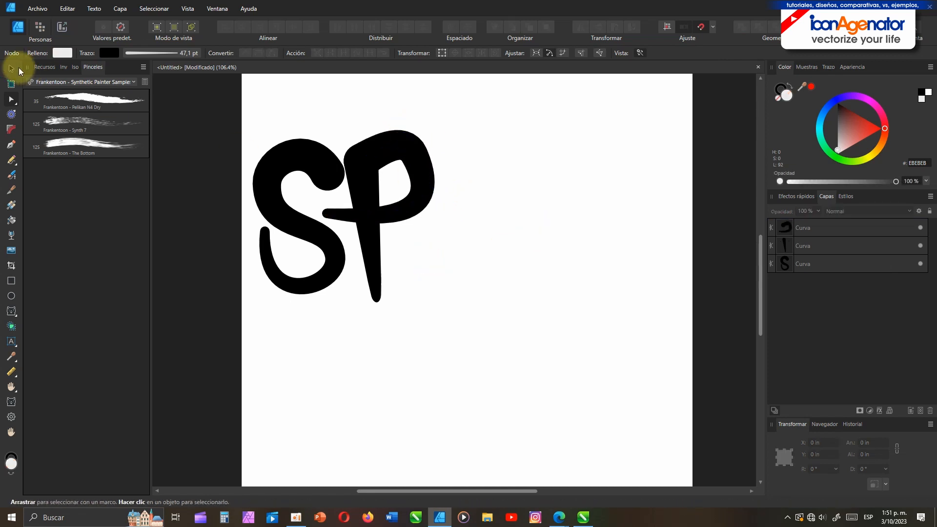
click(19, 69)
click(378, 260)
click(454, 269)
drag(375, 252, 475, 242)
key(ctrl+z)
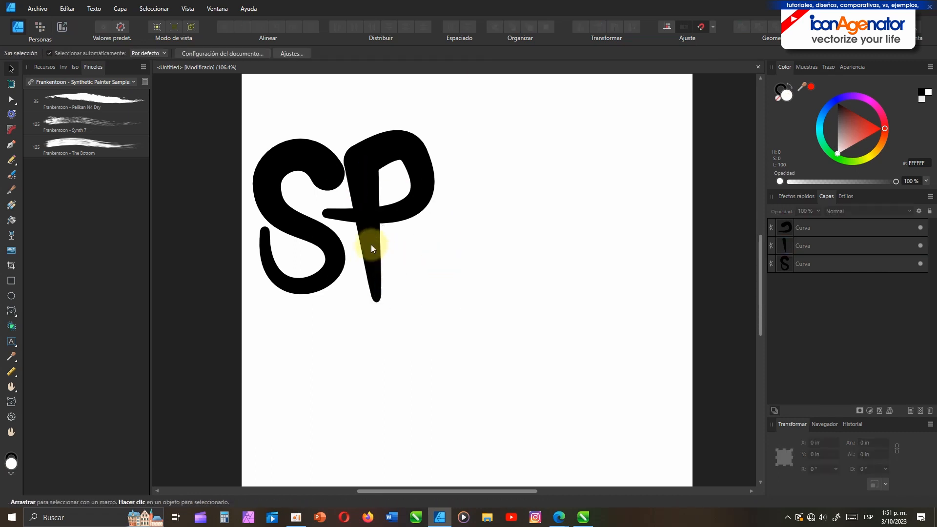
Duplicate the P's stem to its right and lower the copy's top end to make the i's body
drag(371, 245, 513, 217)
click(536, 192)
click(472, 198)
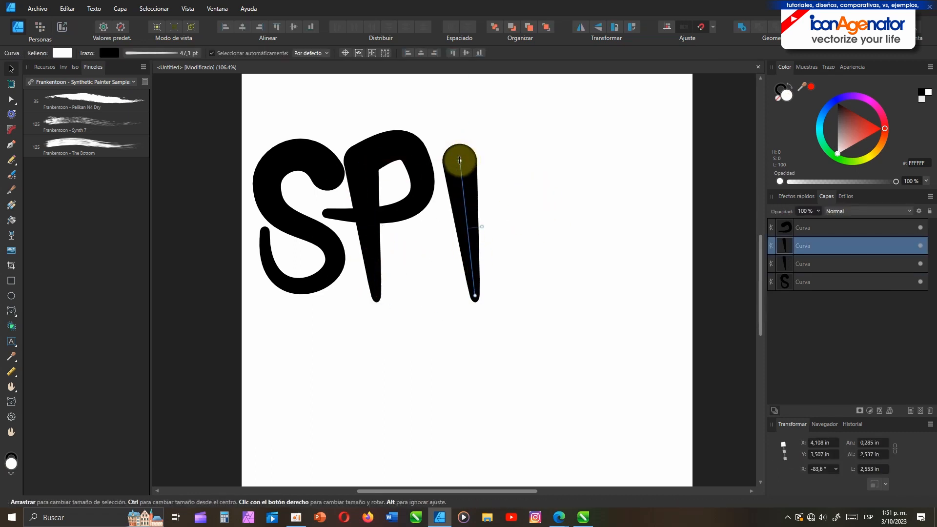
drag(460, 160, 465, 208)
click(472, 180)
Draw an ellipse about 0.65 by 0.6 in above the i's body as its dot
click(11, 295)
drag(433, 130, 489, 187)
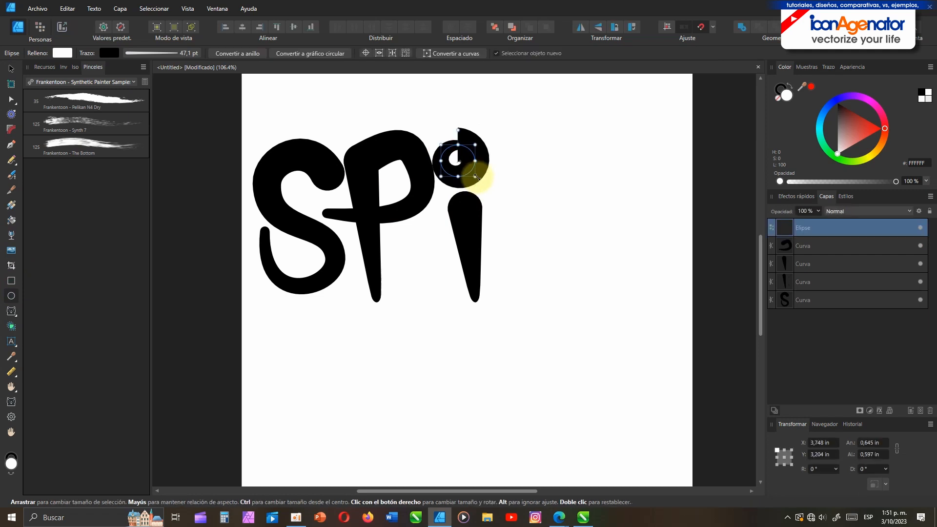
click(785, 94)
click(501, 272)
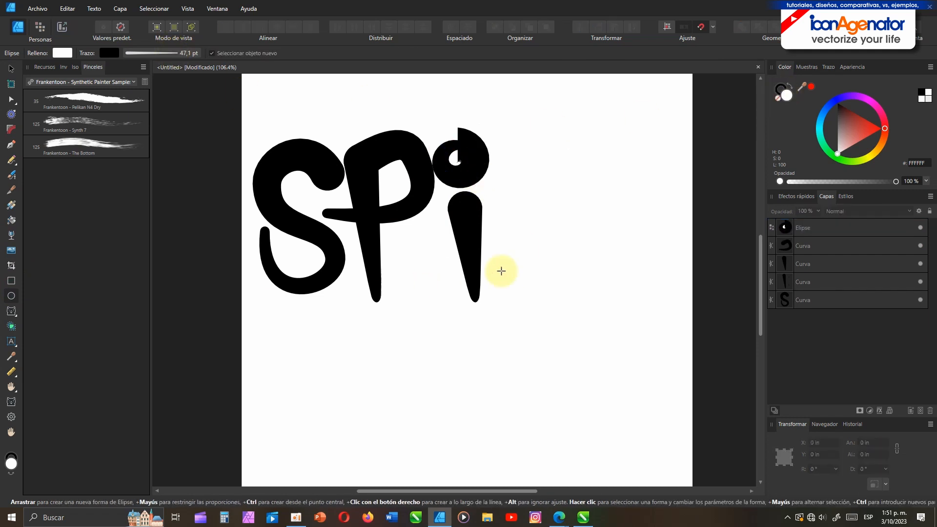
Draw the K with the Pen tool to the right of the i as a tapered stem and two diagonal strokes
click(11, 144)
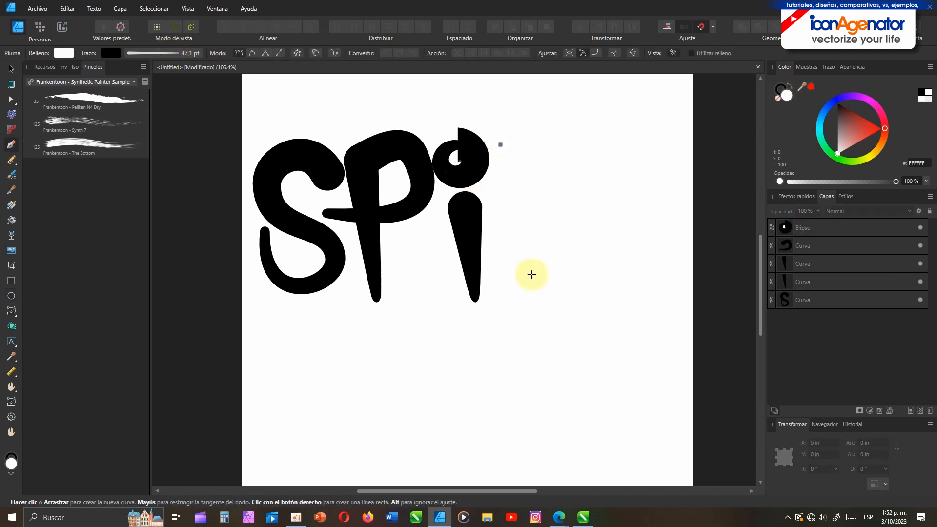
click(527, 295)
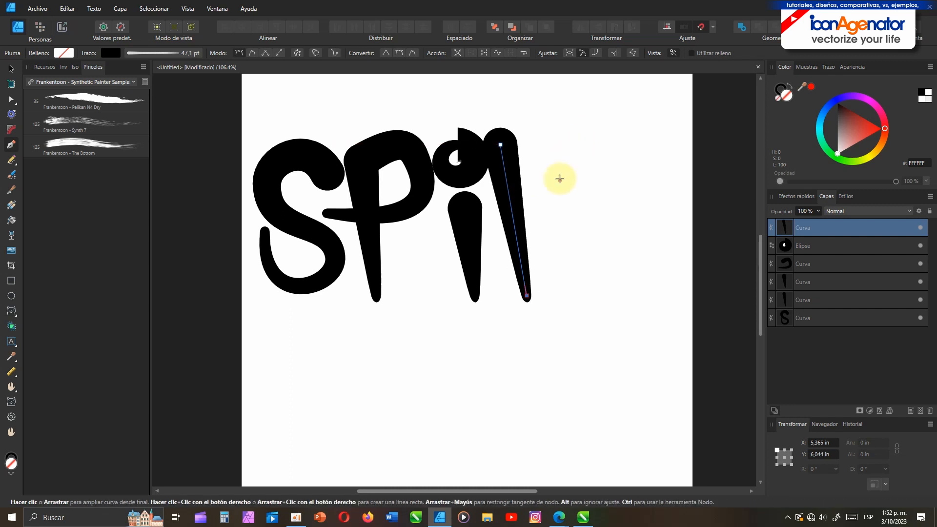
key(Escape)
click(583, 149)
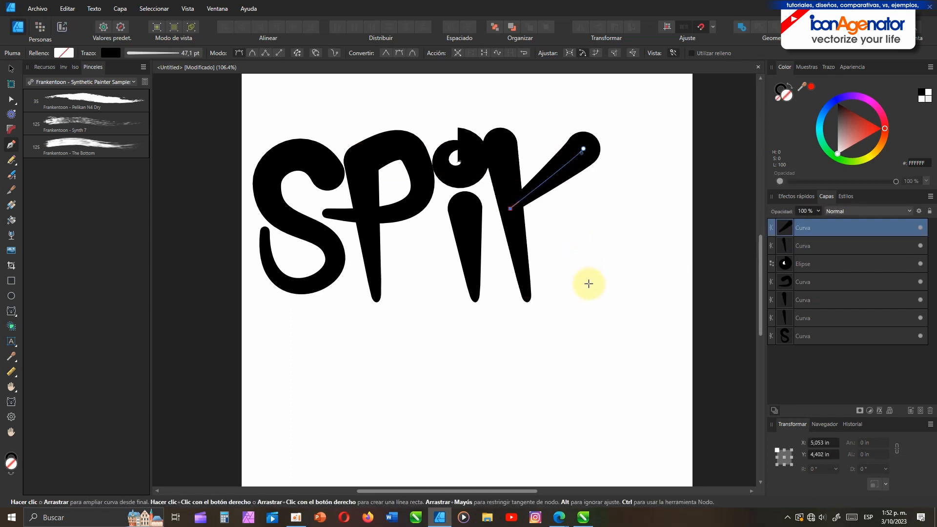
key(Escape)
click(589, 283)
click(511, 209)
Scale the K's three strokes down slightly, rotate them a little clockwise and place them beside the i
click(11, 69)
drag(650, 93, 475, 366)
drag(589, 145, 577, 160)
drag(540, 190, 548, 185)
drag(547, 140, 556, 141)
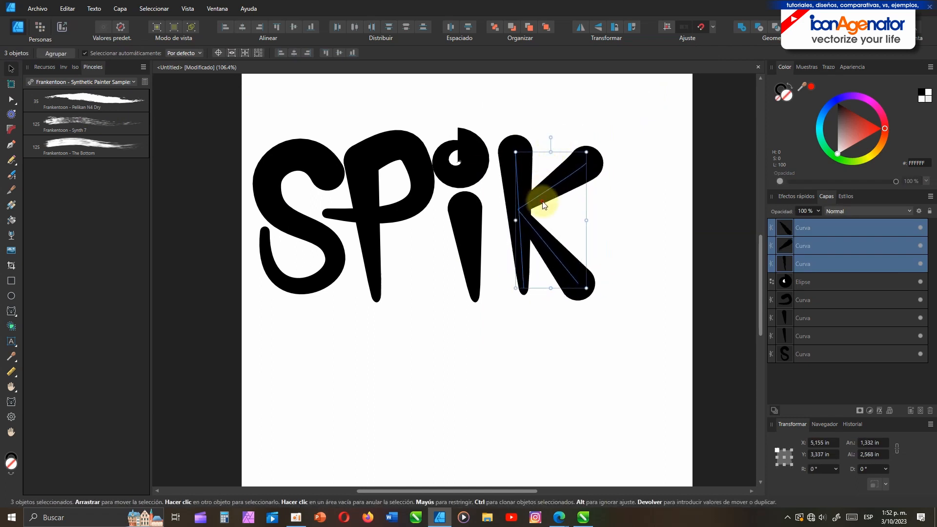
drag(544, 205, 540, 198)
Make the i's dot a solid black ellipse without a stroke and enlarge it slightly
click(466, 171)
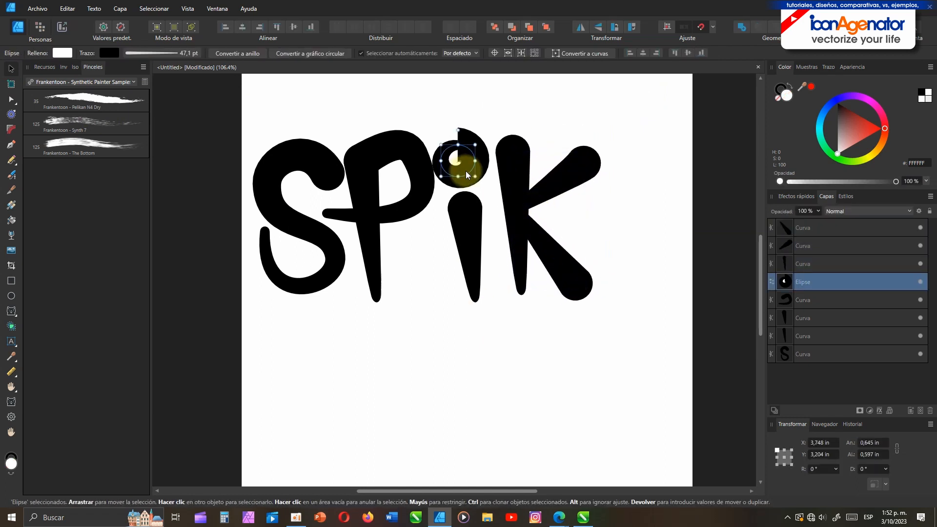
click(63, 52)
click(149, 53)
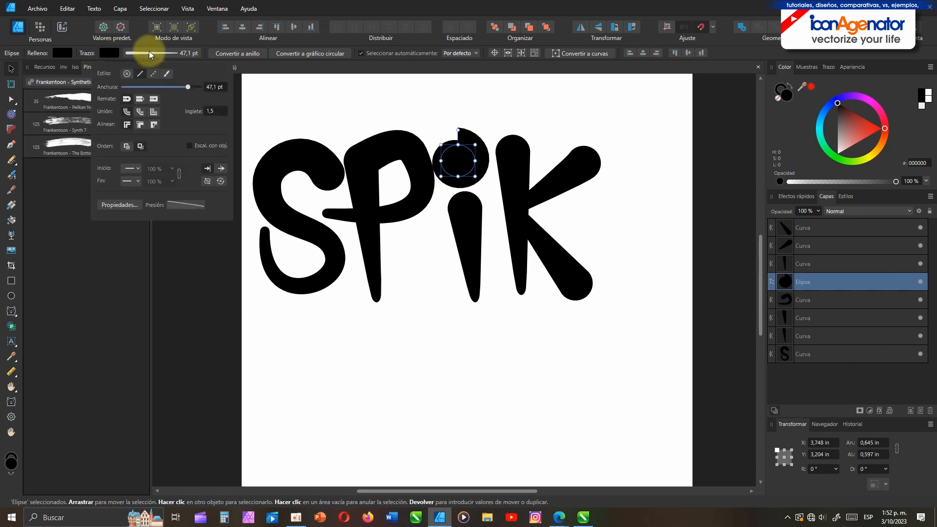
mouse_move(476, 177)
mouse_down()
mouse_move(487, 197)
mouse_move(483, 184)
mouse_up()
click(491, 177)
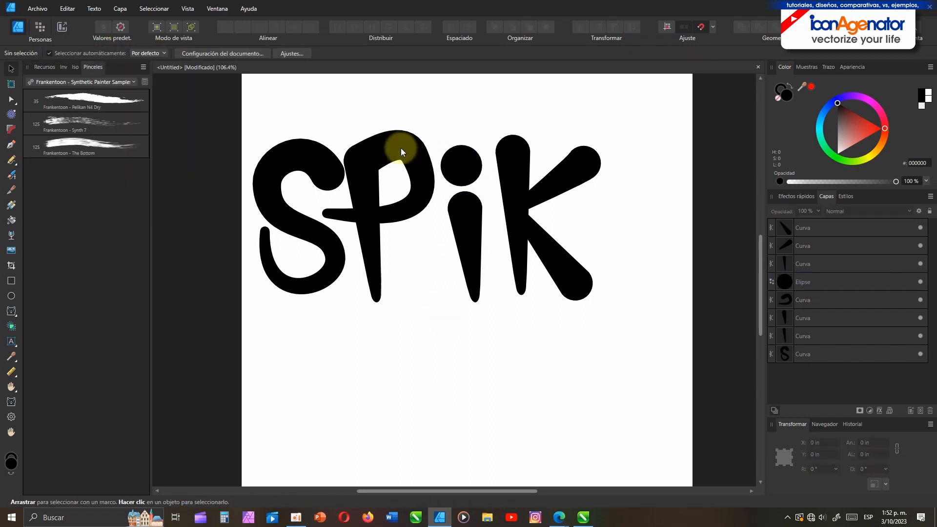
Adjust the curve handles of the P's bowl around its upper-right node and its starting end
click(402, 149)
scroll(410, 161, up, 4)
key(a)
click(420, 145)
drag(391, 94, 400, 114)
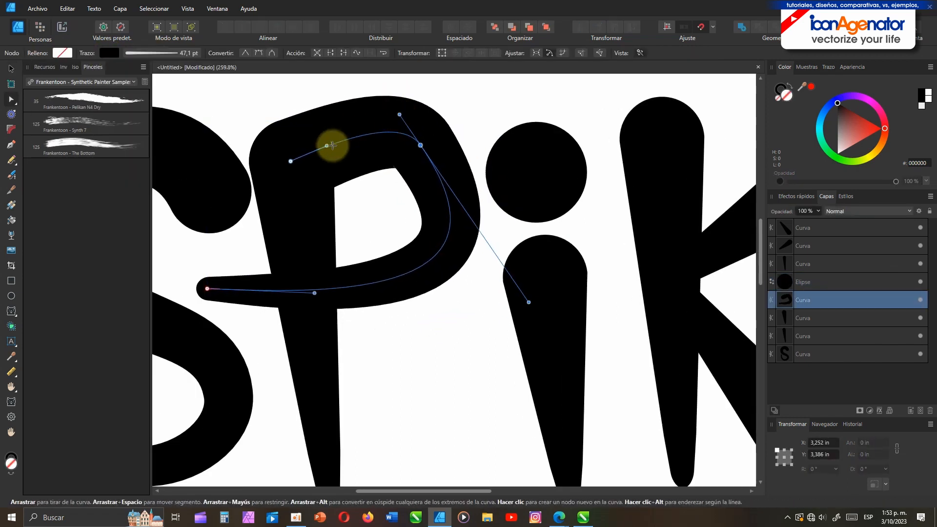
key(Delete)
key(ctrl+z)
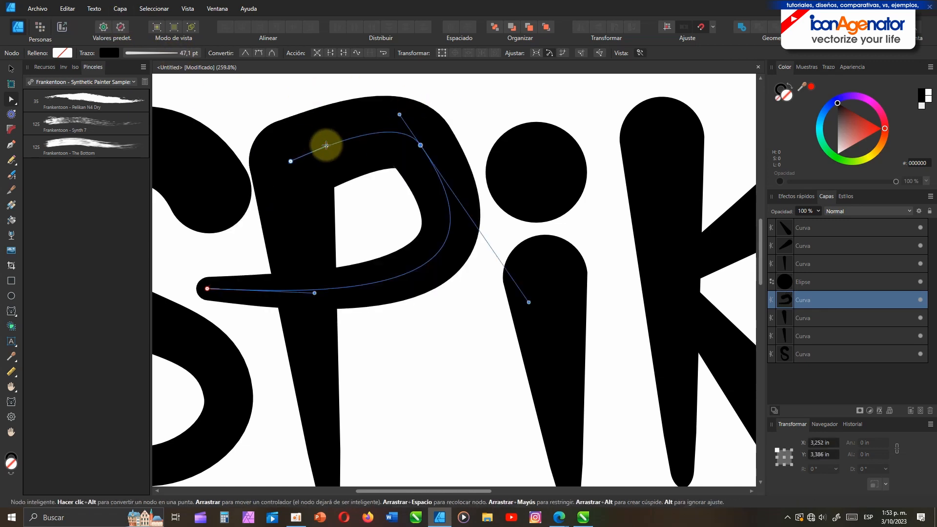
drag(327, 146, 326, 127)
drag(529, 303, 511, 305)
Delete the upper-right node of the P's bowl and round the bowl with the handles of its two end nodes
drag(426, 132, 410, 162)
key(Delete)
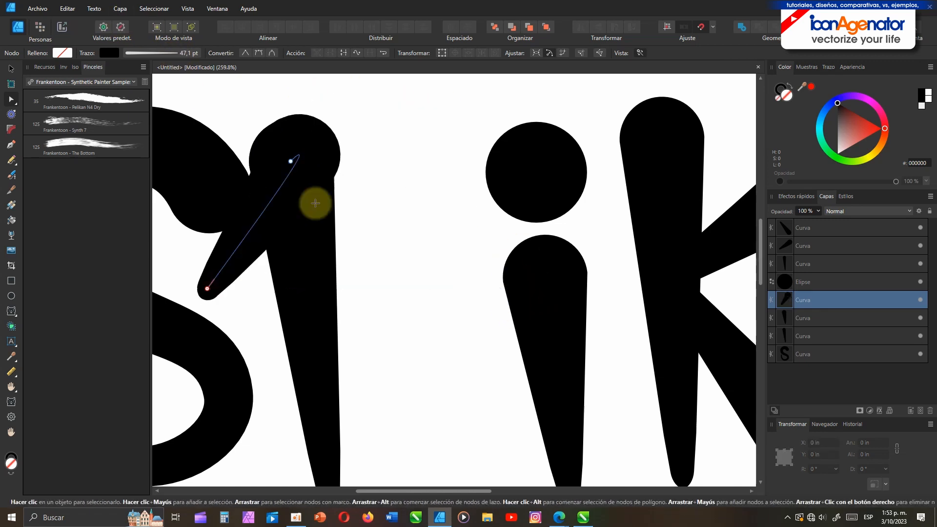
drag(208, 287, 599, 275)
drag(326, 127, 305, 413)
click(278, 131)
Select the P's bowl and stem together and nudge the letter slightly to the right
scroll(376, 263, down, 9)
scroll(384, 278, up, 8)
scroll(381, 278, down, 3)
key(v)
drag(315, 248, 318, 248)
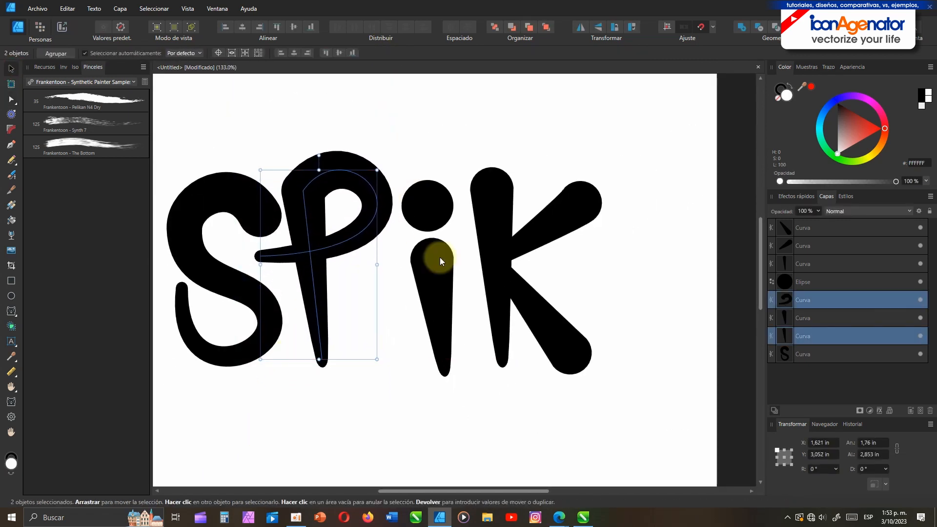
Rotate the i clockwise and move both the i and the K closer to the P
drag(506, 118, 381, 370)
drag(432, 312, 424, 308)
click(463, 123)
drag(464, 124, 388, 383)
mouse_move(424, 260)
mouse_down()
mouse_move(370, 336)
mouse_move(417, 239)
mouse_move(425, 248)
mouse_up()
drag(423, 149, 465, 150)
drag(438, 260, 418, 264)
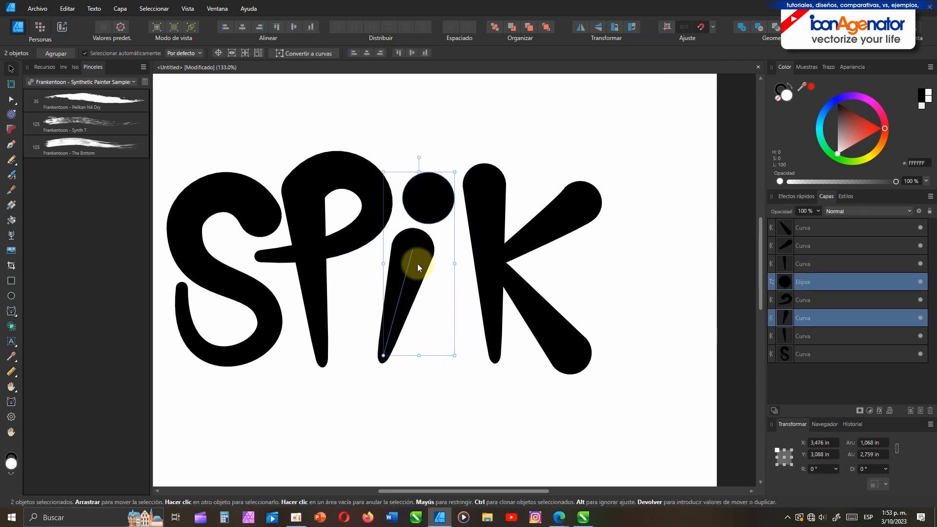
drag(650, 116, 448, 431)
drag(517, 291, 514, 291)
Try to scale all the letter shapes down together
drag(659, 107, 164, 450)
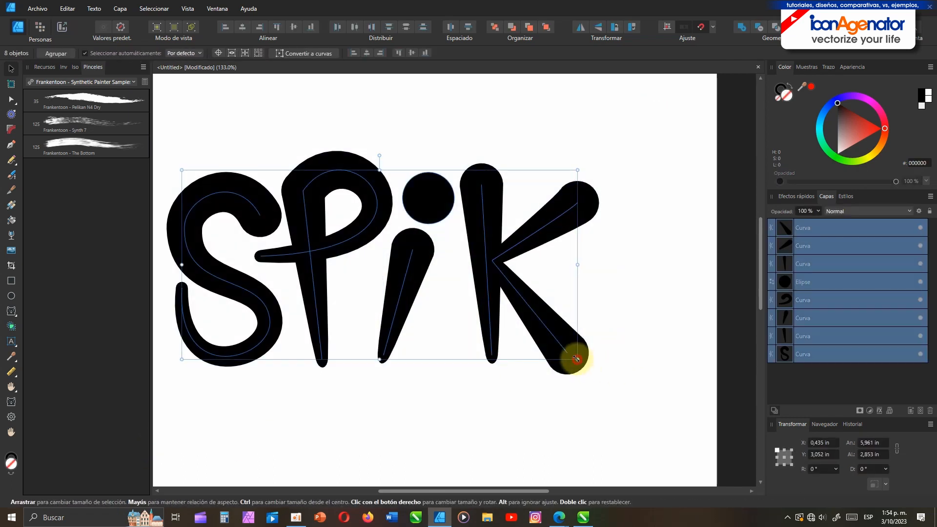
drag(578, 359, 203, 230)
key(ctrl+z)
click(594, 216)
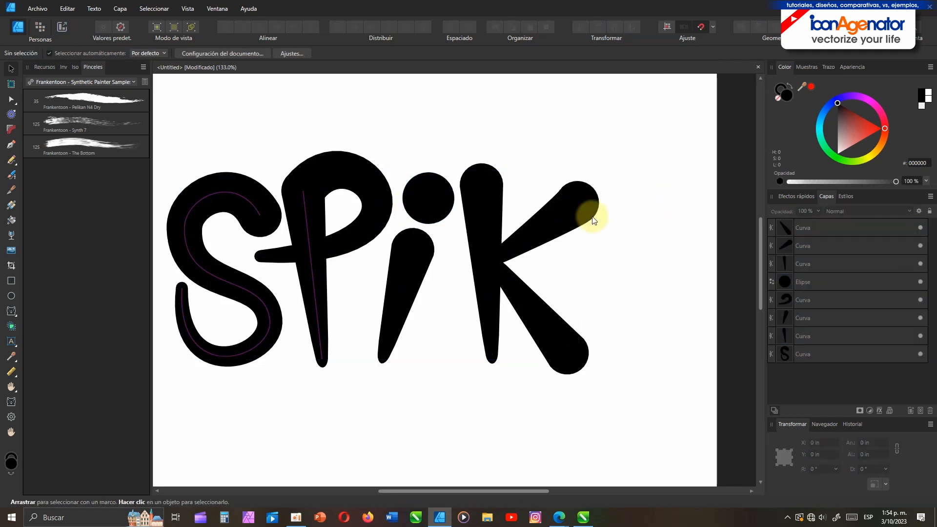
Draw a lowercase e with the Pen tool to the right of the K, from its crossbar around to the tail
drag(593, 216, 587, 221)
click(12, 143)
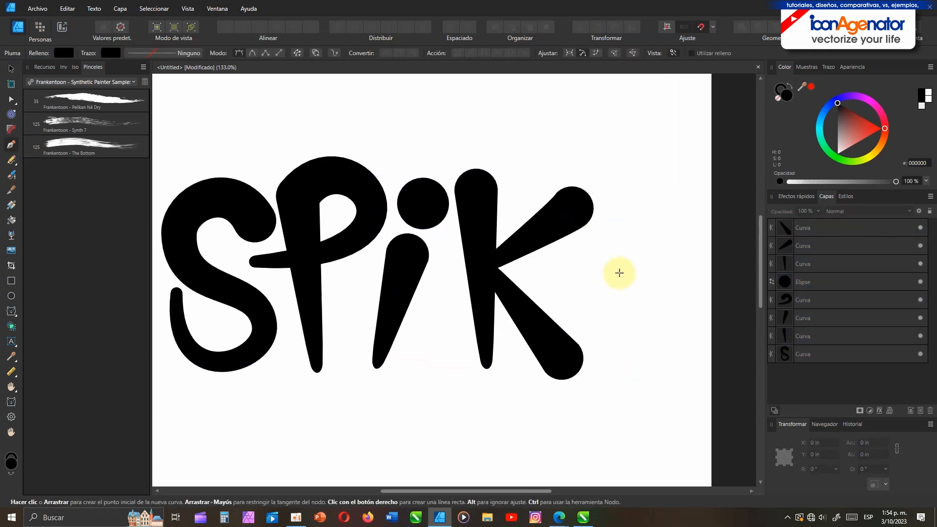
click(602, 274)
click(654, 270)
click(691, 237)
click(666, 197)
click(620, 218)
click(595, 254)
click(597, 290)
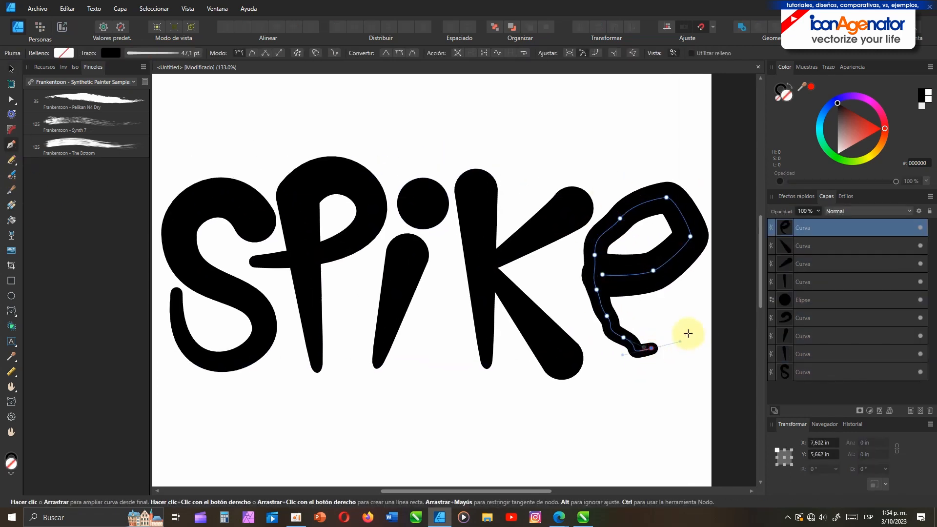
Convert all nodes of the e curve to smart nodes
click(8, 69)
double_click(651, 268)
drag(561, 146, 703, 381)
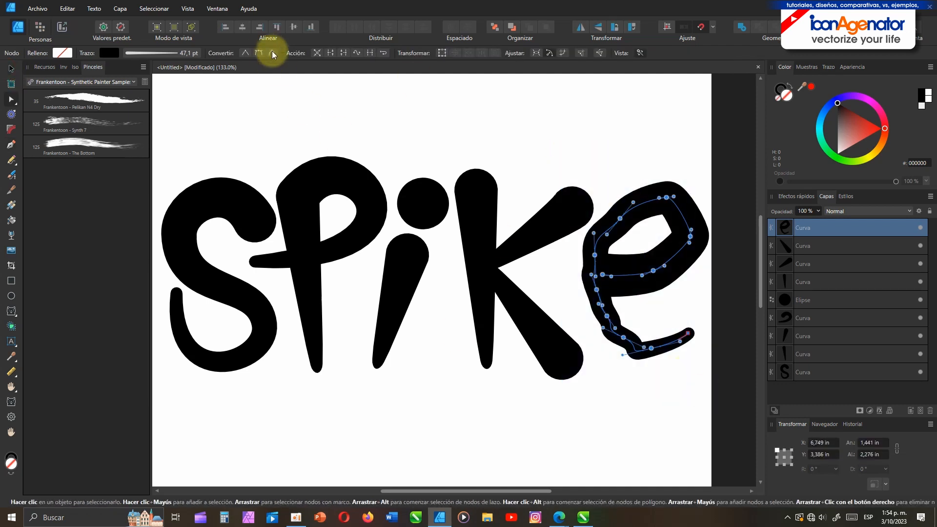
click(272, 52)
click(643, 236)
Delete the surplus nodes on the crossbar and lower-left side of the e
scroll(662, 277, up, 2)
drag(662, 277, 473, 257)
drag(442, 191, 346, 392)
key(Delete)
key(Delete)
key(ctrl+z)
key(Delete)
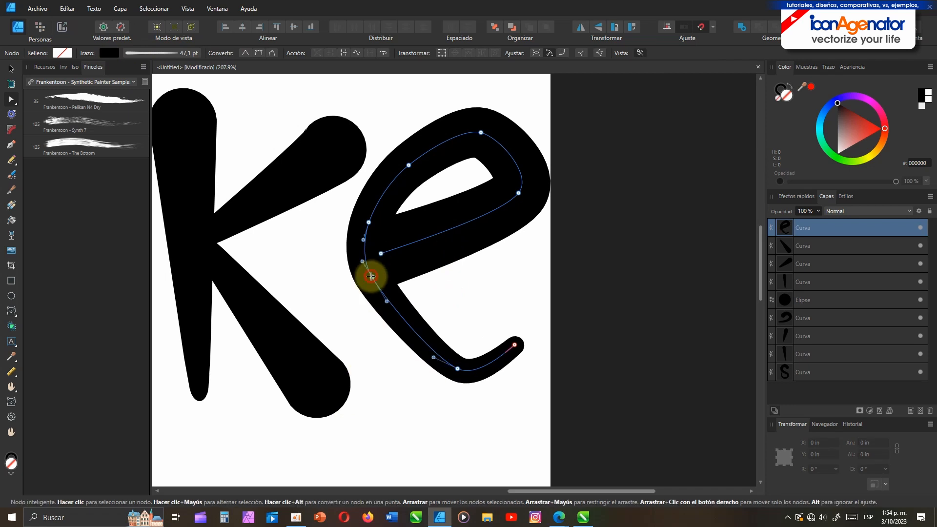
Delete the two nodes along the top arc of the e
click(409, 165)
key(Delete)
click(481, 132)
key(Delete)
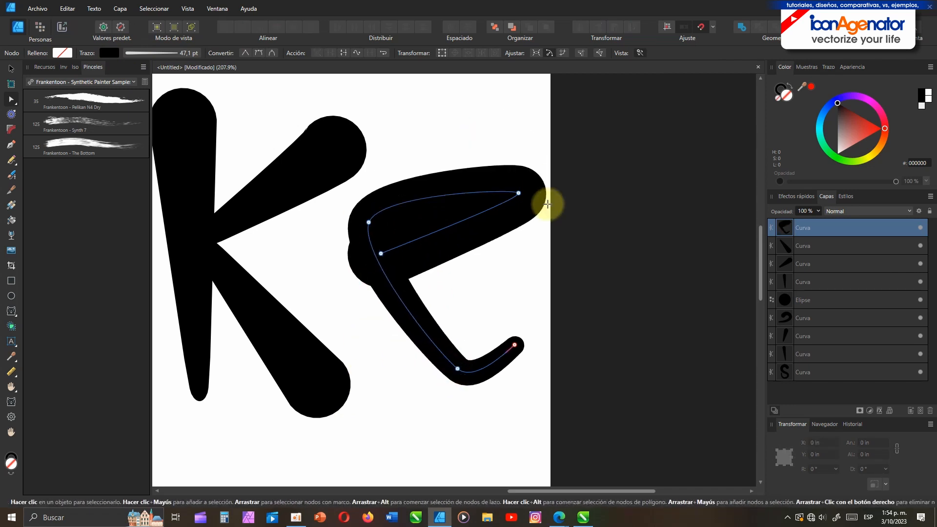
Reshape the e's bowl into a round loop with the handles of its right-hand and left-side nodes
drag(517, 186, 358, 390)
click(369, 271)
key(Delete)
key(ctrl+z)
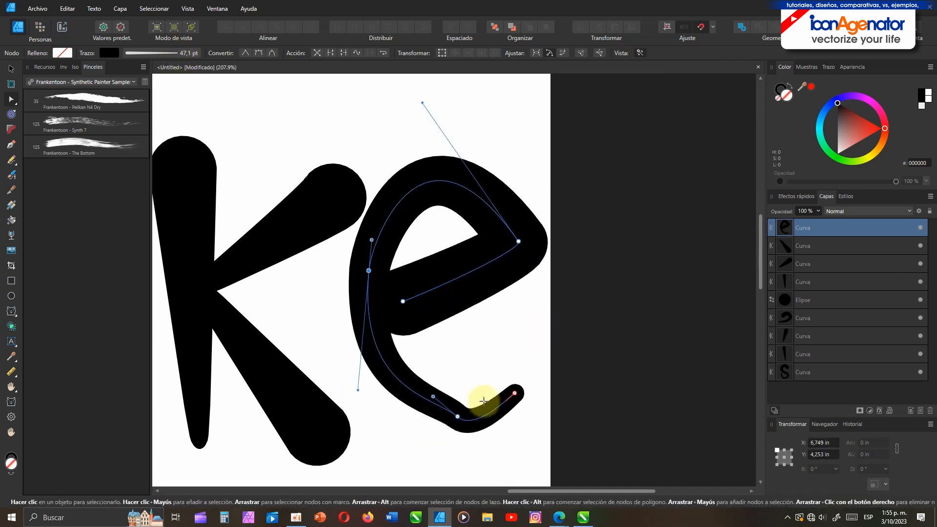
Delete the node at the bottom of the e and reshape its tail into one smooth curve
drag(483, 402, 413, 459)
key(Delete)
drag(515, 394, 519, 360)
drag(463, 366, 457, 450)
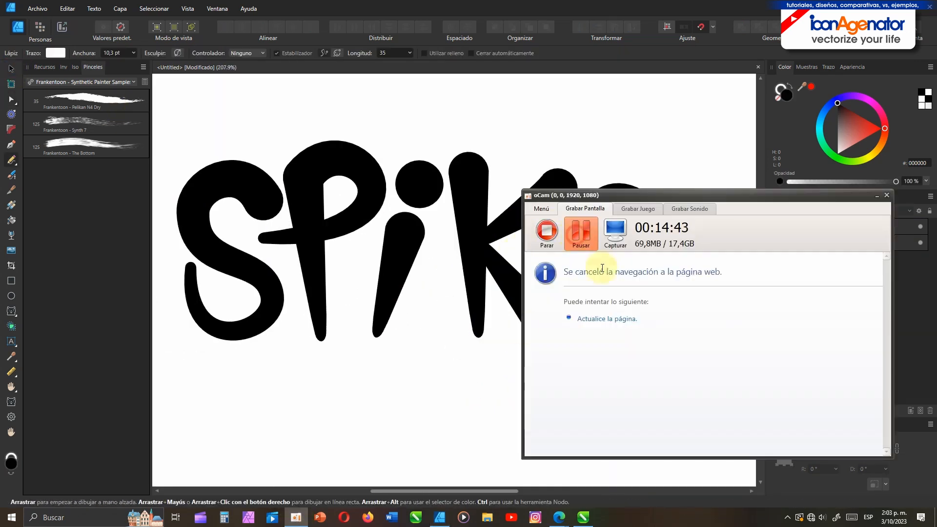
Draw a curved white highlight along the upper arc of the S with the Pencil tool
click(876, 196)
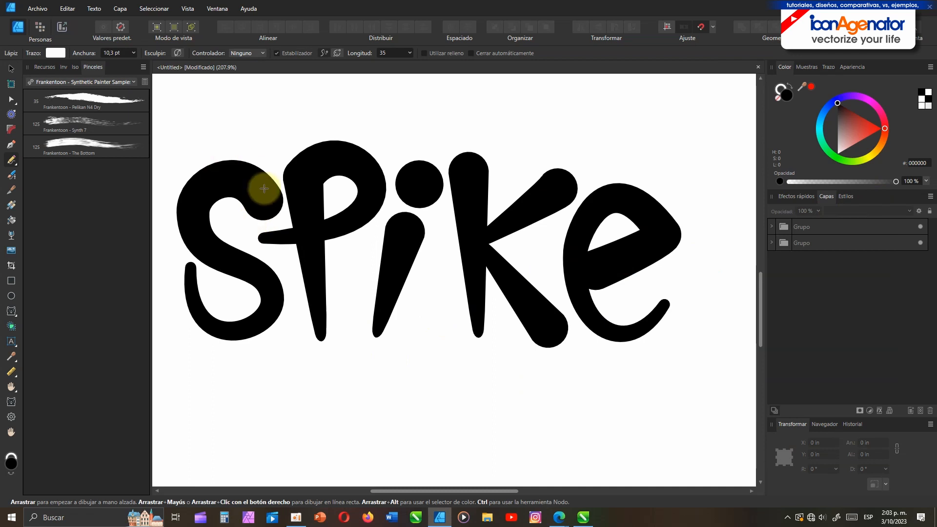
drag(186, 183, 177, 199)
scroll(263, 202, up, 5)
scroll(264, 202, down, 2)
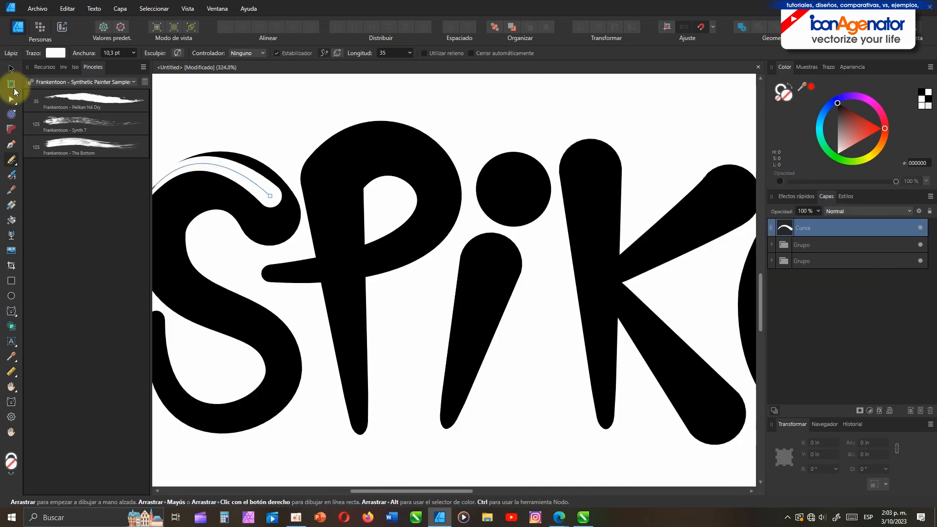
Reshape the S highlight with its handles and move its right end outward to follow the letter's upper arc
click(11, 68)
scroll(230, 172, up, 4)
drag(242, 182, 387, 185)
drag(477, 237, 451, 244)
key(a)
drag(359, 157, 426, 136)
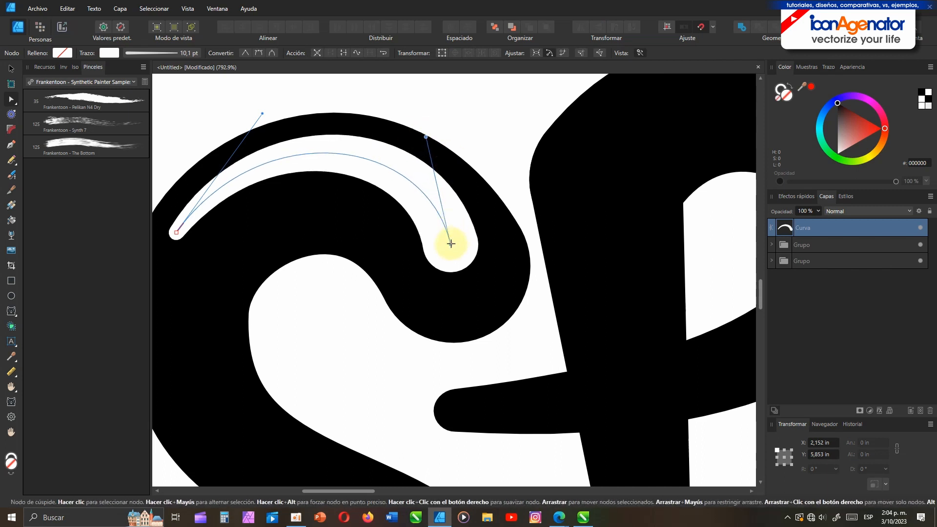
drag(451, 244, 474, 246)
Edit the highlight's stroke pressure profile so it tapers from a thick right end to a thin left end
click(157, 57)
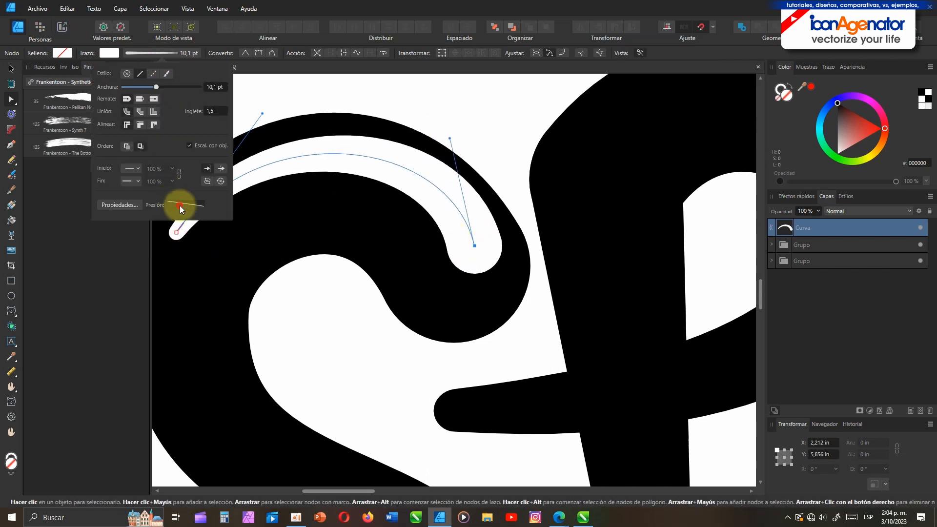
click(185, 205)
click(185, 262)
drag(198, 268, 198, 280)
drag(307, 229, 389, 234)
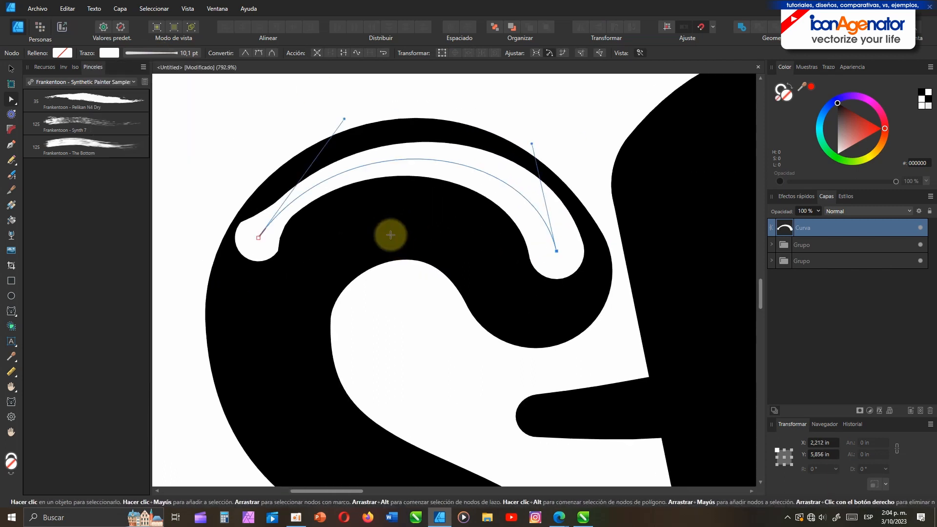
click(164, 53)
click(186, 205)
drag(198, 228, 198, 290)
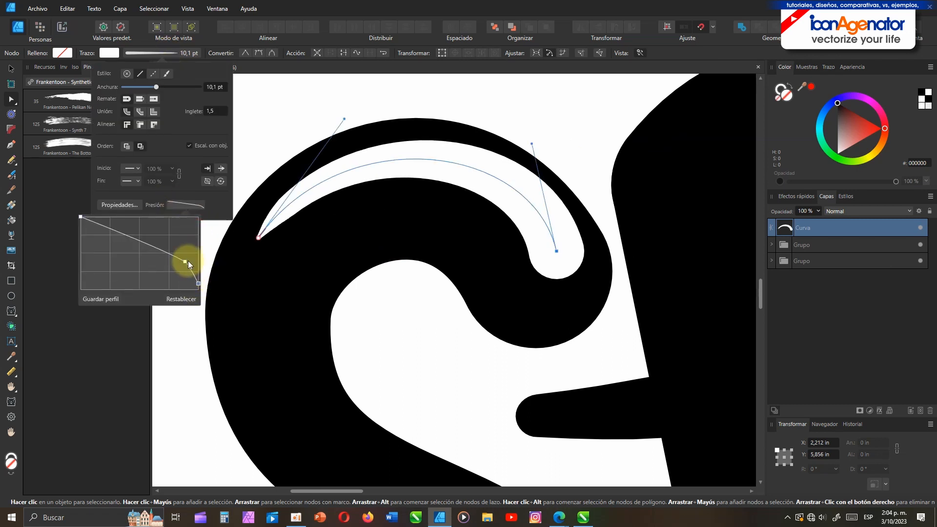
drag(118, 229, 96, 216)
Set the S highlight's stroke width to 13.5 pt and lower its arc with the curve handle
mouse_move(533, 144)
mouse_down()
mouse_move(545, 172)
mouse_move(531, 169)
mouse_up()
click(189, 52)
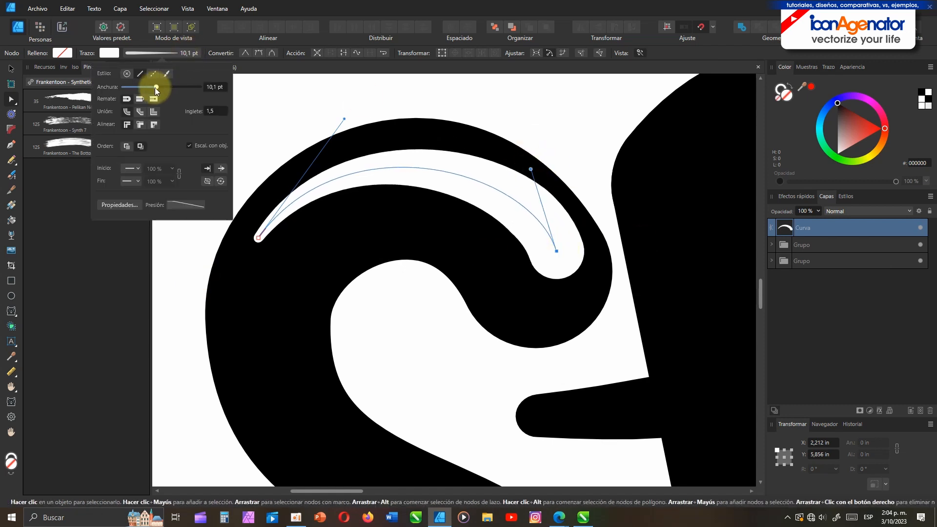
drag(154, 87, 159, 86)
mouse_move(531, 170)
mouse_down()
mouse_move(555, 247)
mouse_move(502, 181)
mouse_move(513, 157)
mouse_move(506, 194)
mouse_up()
scroll(507, 194, down, 5)
drag(561, 209, 391, 228)
scroll(391, 228, up, 3)
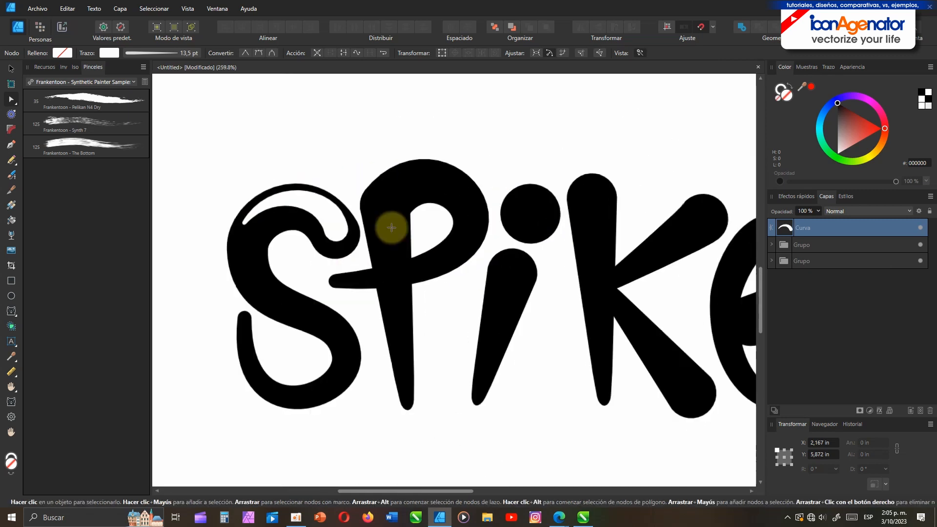
scroll(397, 223, down, 1)
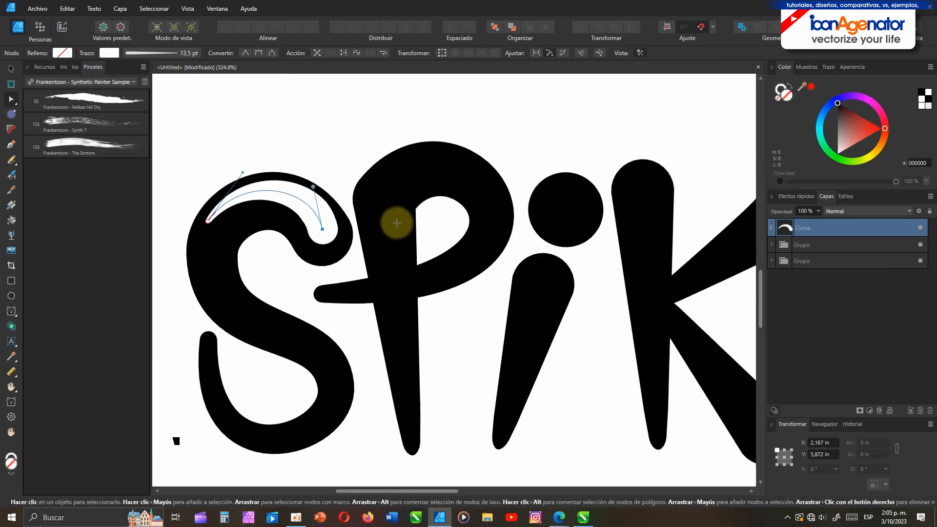
Draw white highlights with the Pencil tool on the P's bowl, the i's dot and stem, and the K's stem and upper arm
click(11, 160)
drag(472, 155, 480, 161)
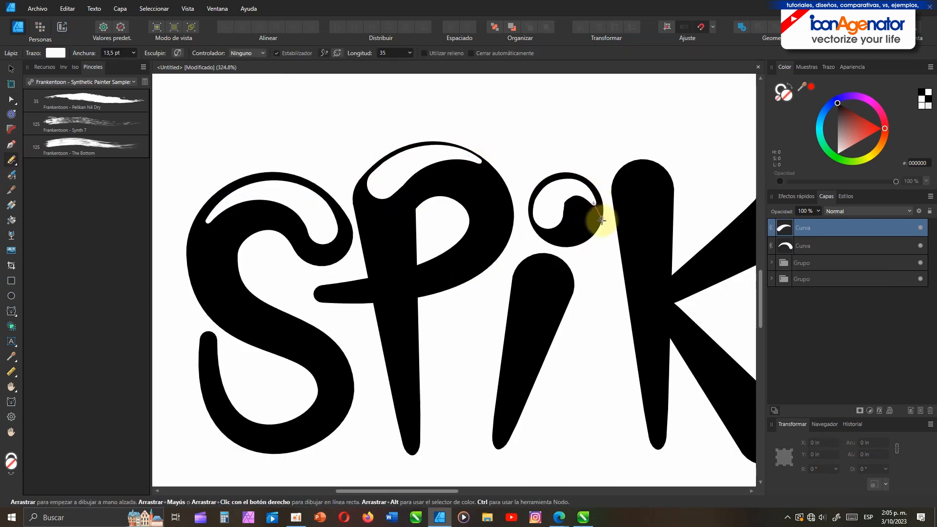
drag(602, 221, 601, 219)
drag(547, 273, 555, 328)
mouse_move(614, 234)
mouse_down()
mouse_move(630, 289)
mouse_move(440, 298)
mouse_up()
mouse_move(593, 195)
mouse_down()
mouse_move(561, 190)
mouse_move(586, 188)
mouse_move(517, 222)
mouse_up()
key(Escape)
ctrl+click(591, 198)
key(Delete)
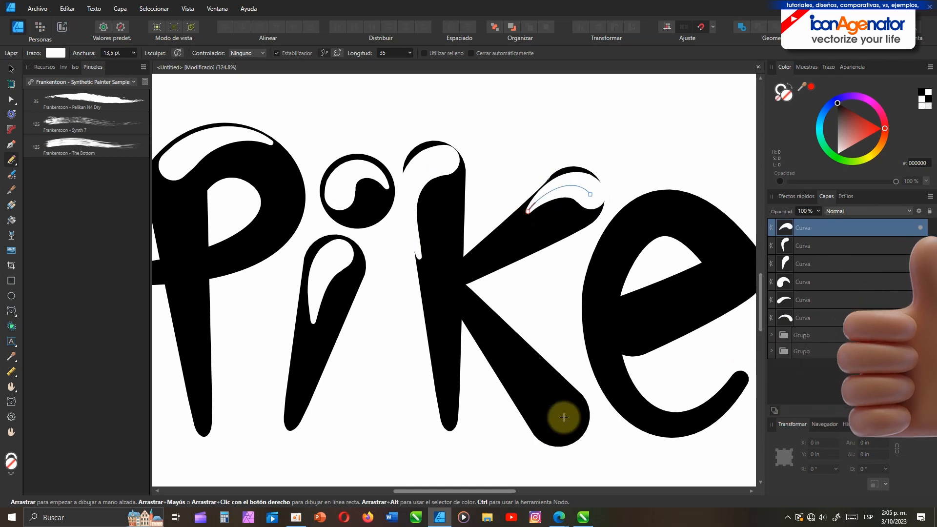
Draw white highlights along the K's lower leg, the e's upper arc and crossbar, and the S's lower curve
drag(564, 417, 517, 333)
mouse_move(725, 237)
mouse_down()
mouse_move(640, 203)
mouse_move(589, 270)
mouse_up()
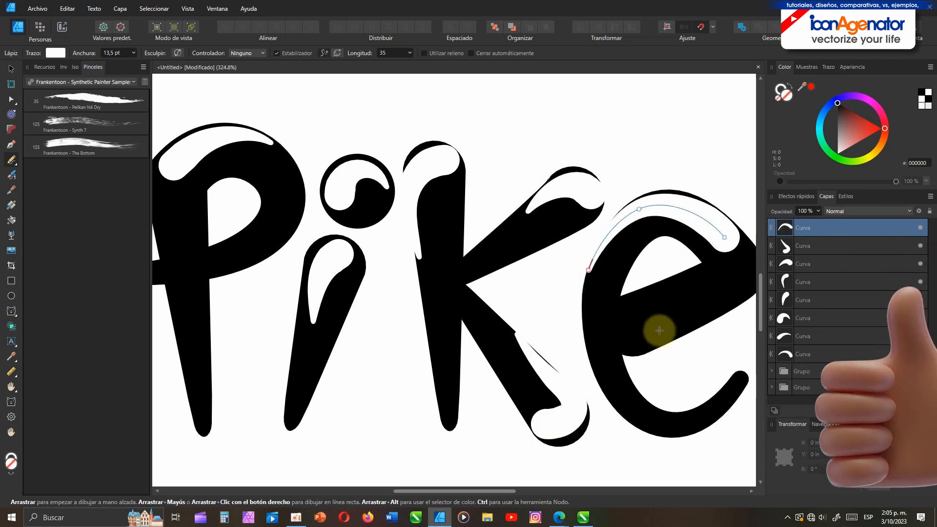
drag(625, 312, 707, 291)
scroll(408, 379, down, 3)
scroll(282, 355, up, 3)
scroll(288, 342, down, 1)
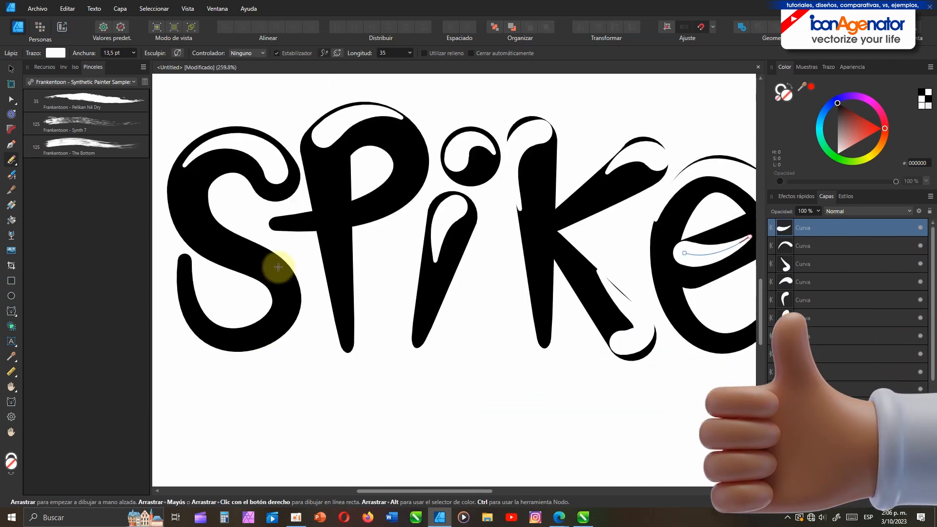
Scale down the highlight on the K's upper arm and reposition it inside the rounded end
click(11, 69)
scroll(655, 144, up, 4)
click(634, 171)
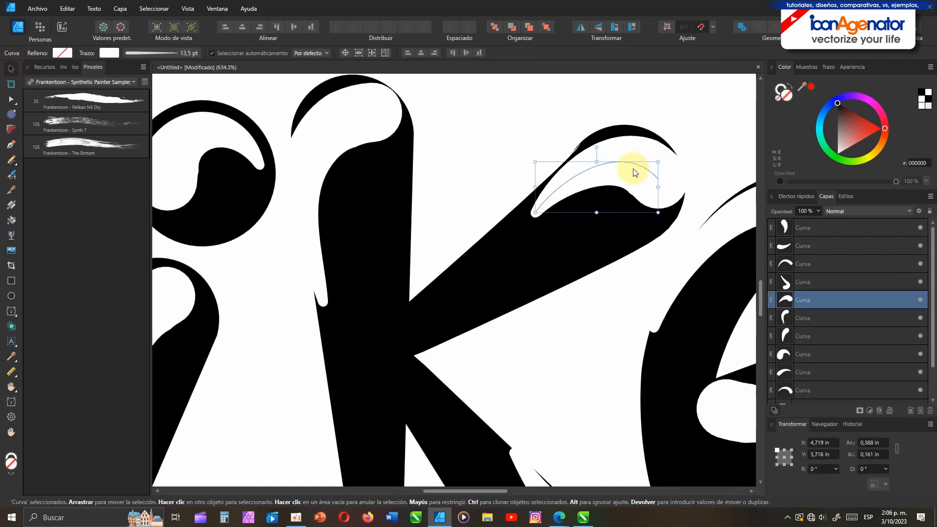
mouse_move(622, 164)
mouse_down()
mouse_move(621, 183)
mouse_move(616, 177)
mouse_up()
drag(531, 225, 562, 199)
drag(607, 174, 612, 163)
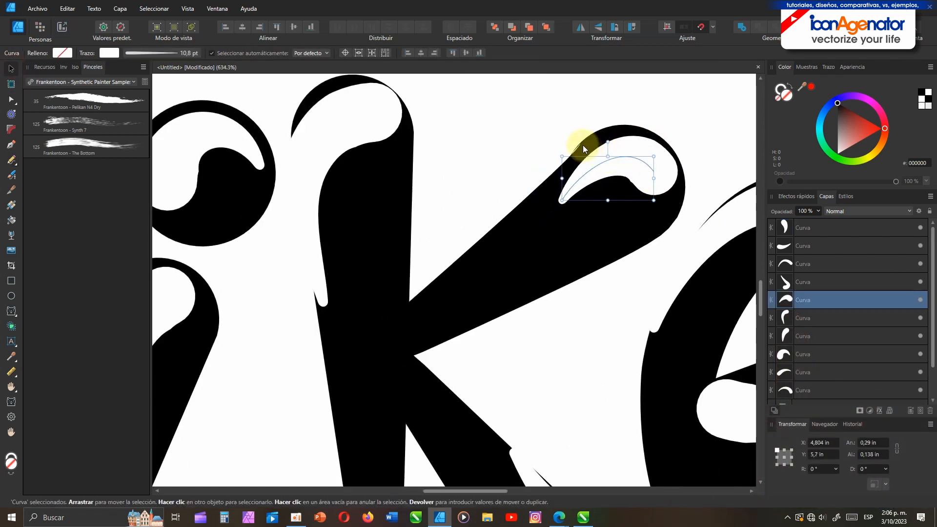
scroll(583, 145, up, 2)
scroll(605, 154, down, 5)
Reshape the K stem's highlight with its nodes and handles so it hooks around the rounded top inside the outline
click(490, 165)
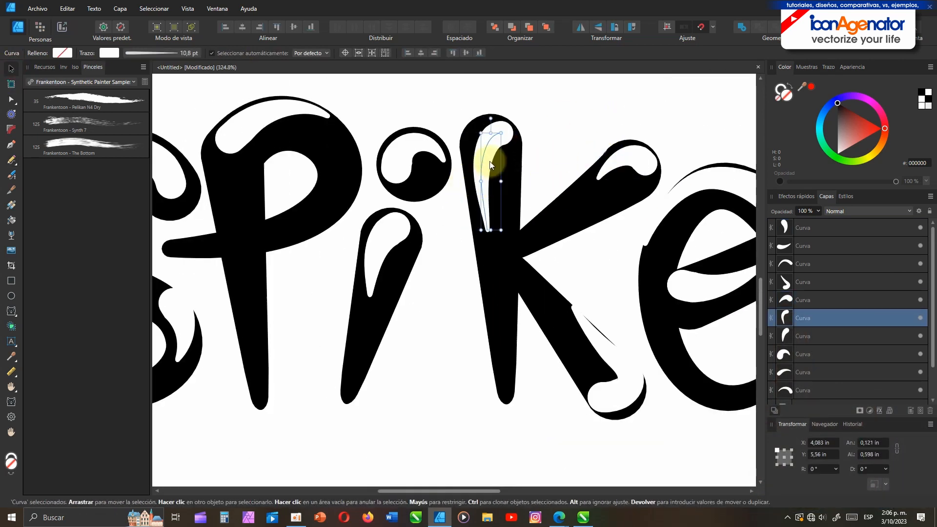
key(a)
scroll(490, 137, up, 6)
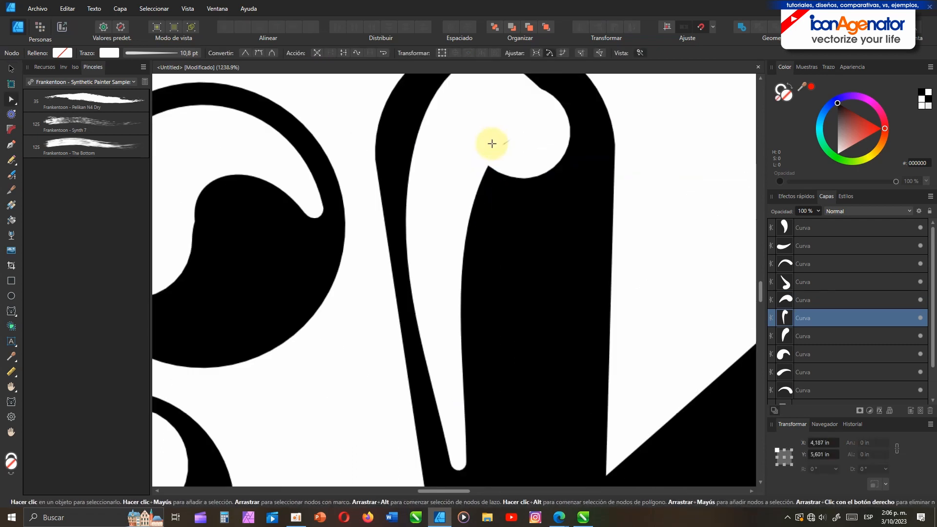
drag(408, 179, 378, 137)
drag(442, 202, 459, 197)
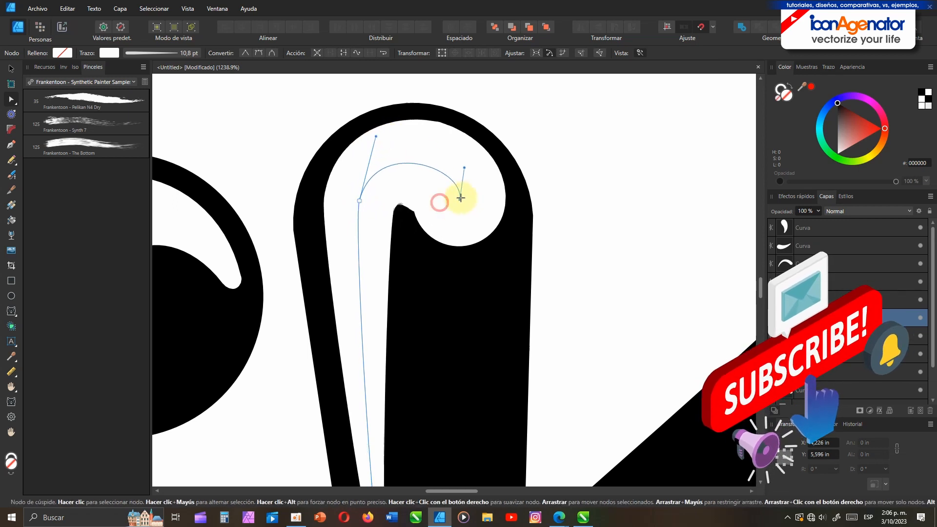
drag(359, 201, 346, 218)
drag(363, 154, 358, 143)
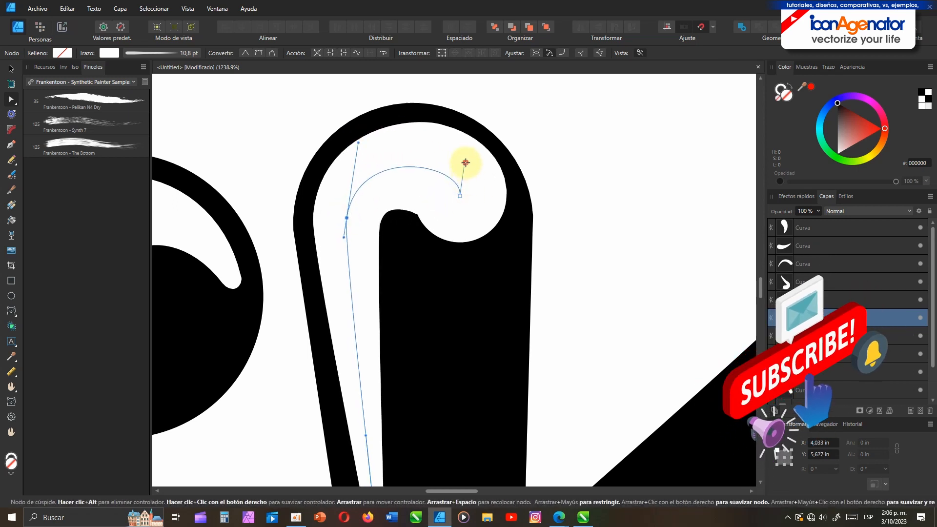
drag(464, 164, 456, 164)
scroll(481, 303, down, 7)
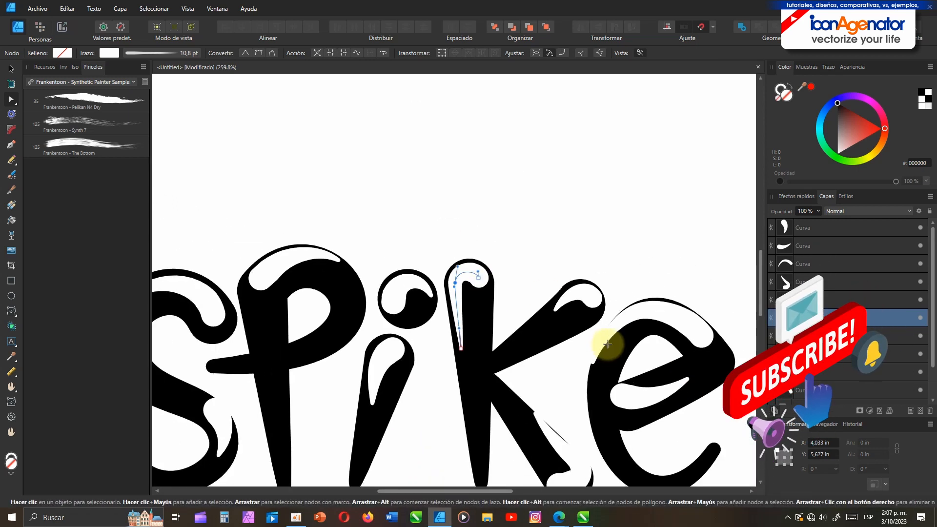
Reshape the highlight on the i's dot with its curve handles so it follows the circle's edge
scroll(406, 313, up, 8)
click(393, 231)
click(346, 250)
drag(348, 100, 324, 109)
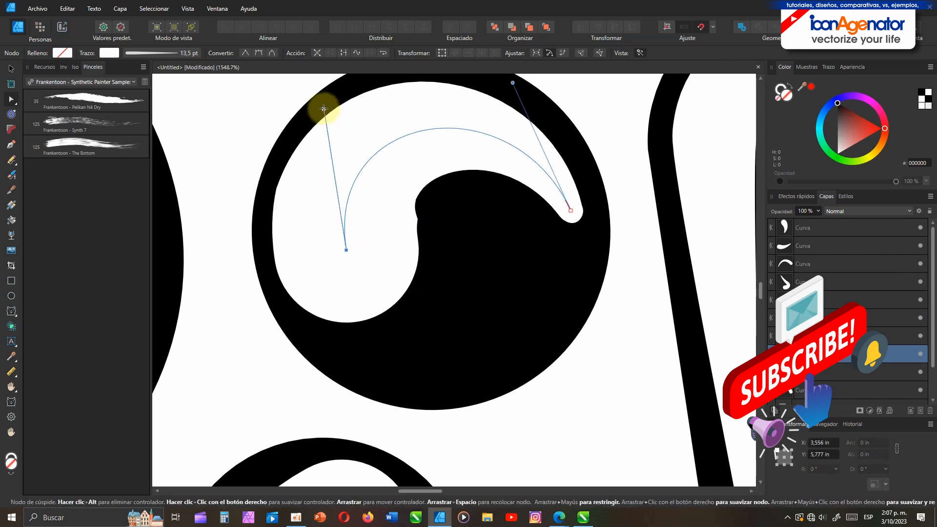
drag(525, 115, 451, 164)
scroll(383, 350, down, 5)
Lengthen the i stem's highlight downward and bend it to follow the stem's left edge
scroll(387, 208, up, 3)
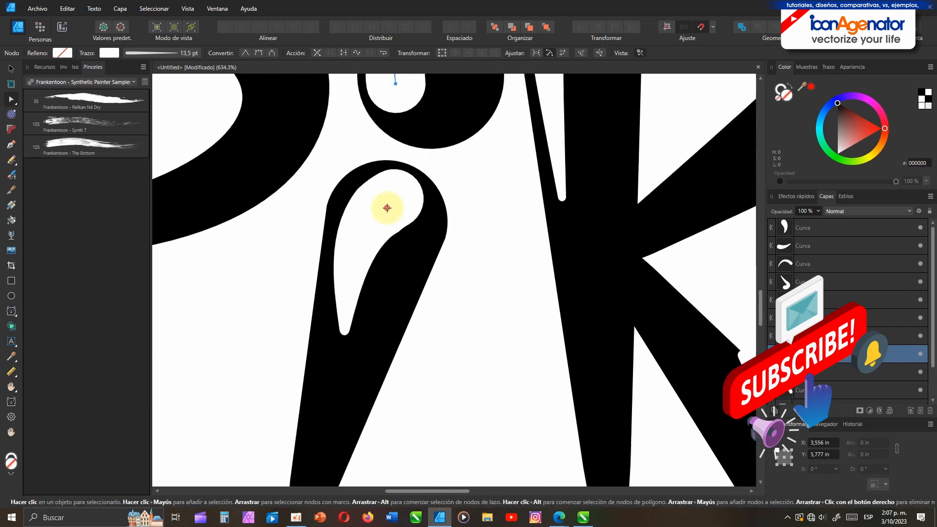
drag(345, 332, 334, 354)
drag(387, 199, 338, 222)
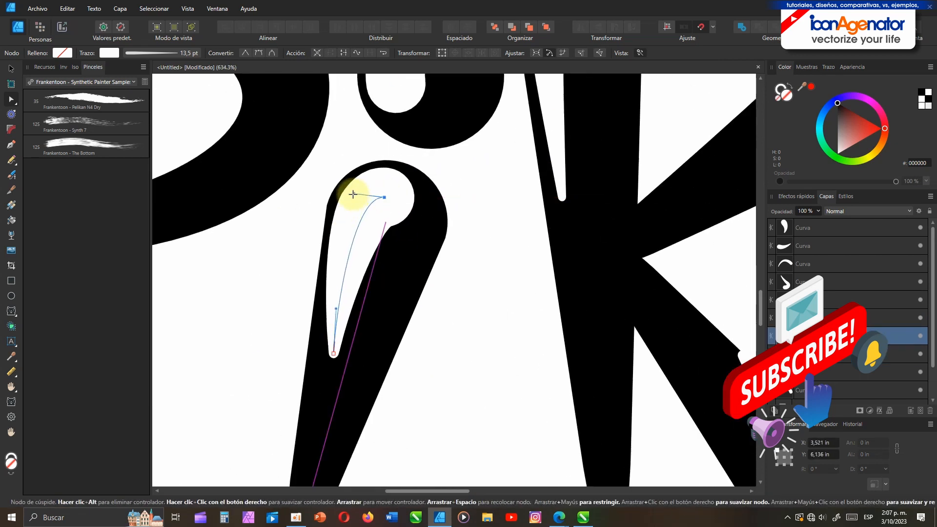
scroll(430, 264, down, 4)
Fit the highlight on the S's lower curve inside the letter and set its stroke width to 6.1 pt
scroll(305, 276, up, 5)
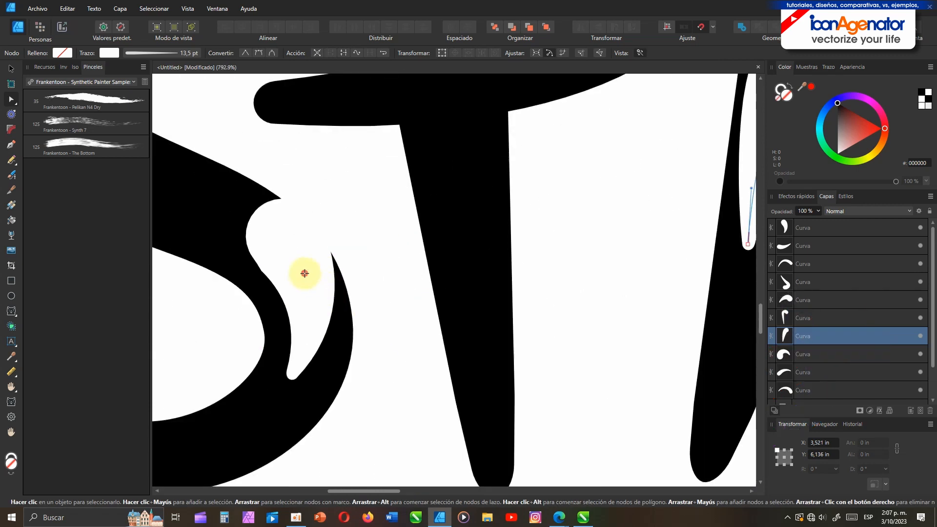
click(300, 267)
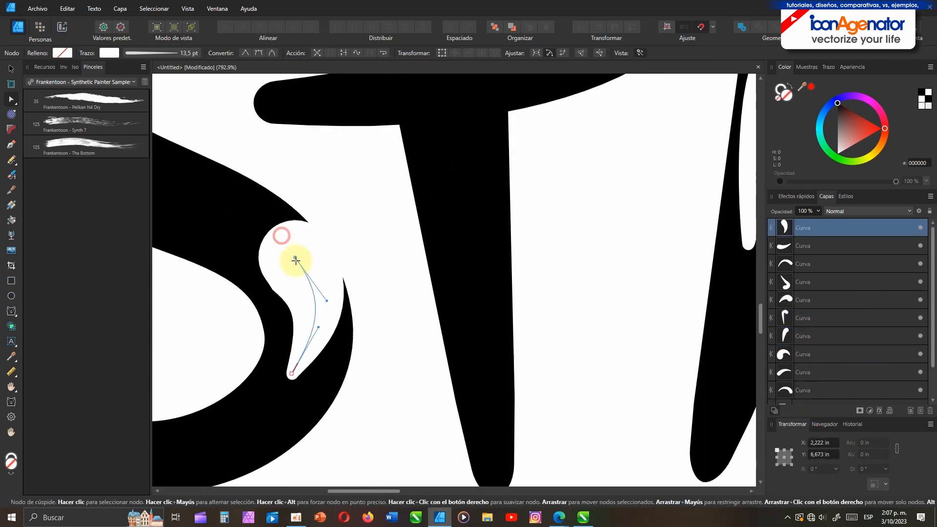
click(179, 54)
scroll(278, 281, down, 5)
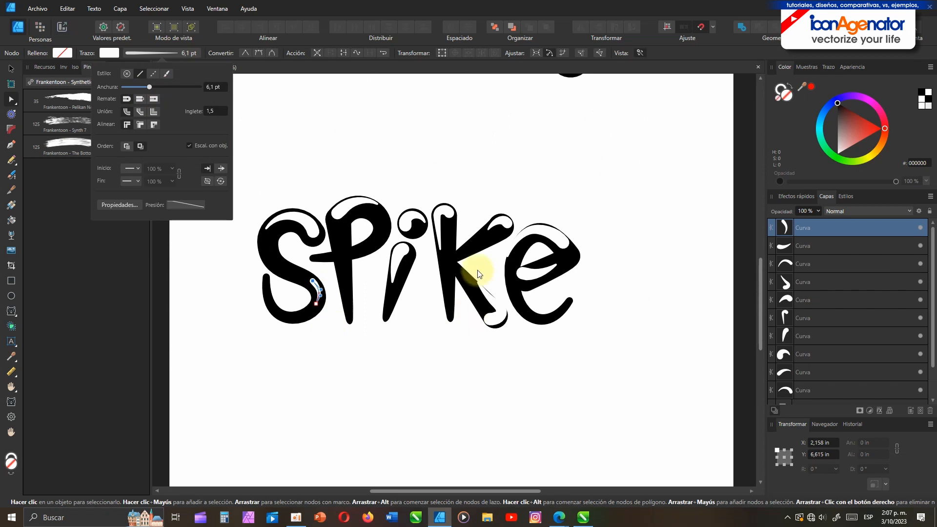
Set the stroke width of the i stem's highlight to 10.1 pt
click(402, 244)
click(163, 53)
drag(163, 86, 157, 86)
Move the ends of the K leg's highlight inside the letter and smooth it into one curve along the leg's upper edge
drag(525, 296, 394, 240)
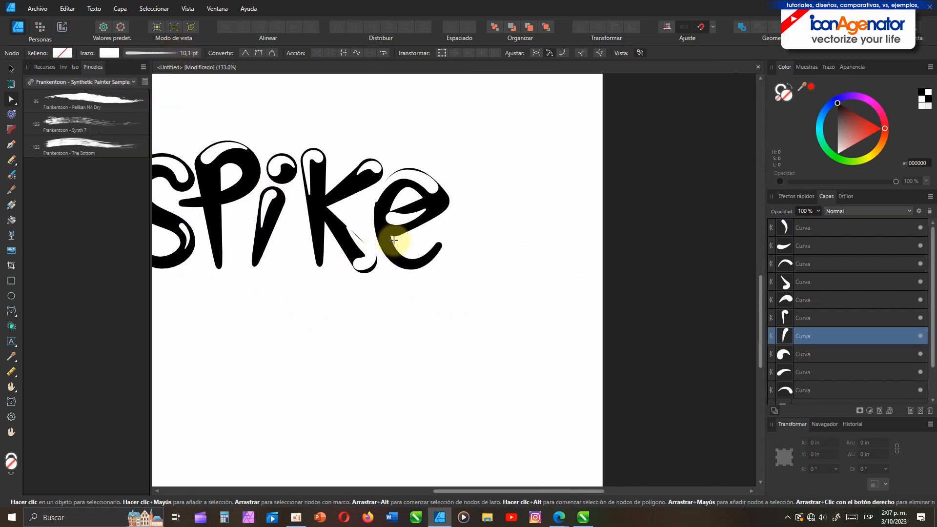
scroll(394, 241, up, 5)
click(398, 305)
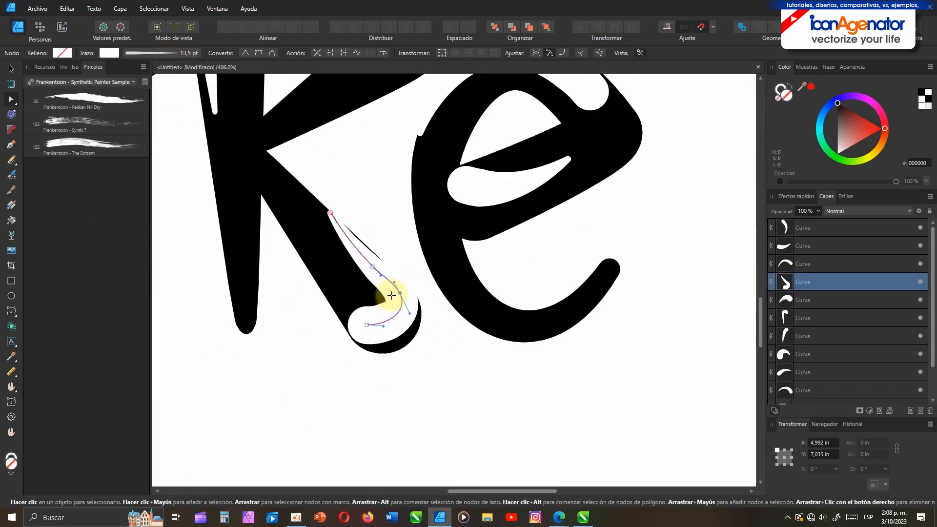
drag(366, 323, 432, 351)
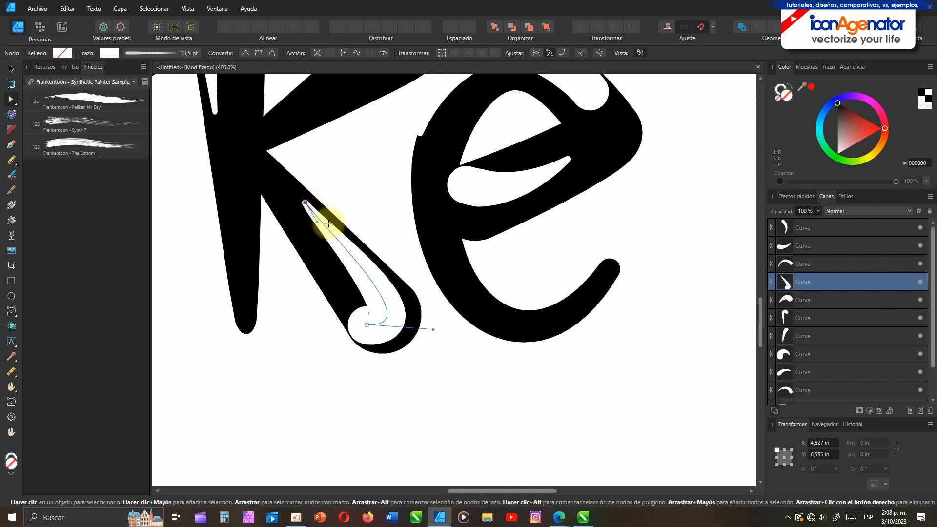
mouse_move(329, 213)
mouse_down()
mouse_move(393, 322)
mouse_move(367, 324)
mouse_move(358, 314)
mouse_up()
drag(424, 319, 434, 347)
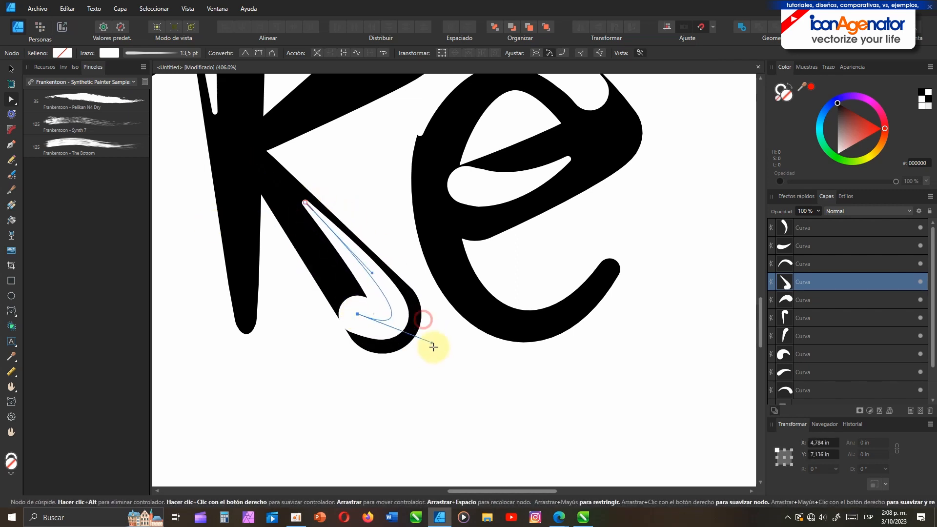
mouse_move(358, 313)
mouse_down()
mouse_move(392, 322)
mouse_move(391, 295)
mouse_up()
click(408, 249)
scroll(408, 259, down, 8)
scroll(410, 274, up, 7)
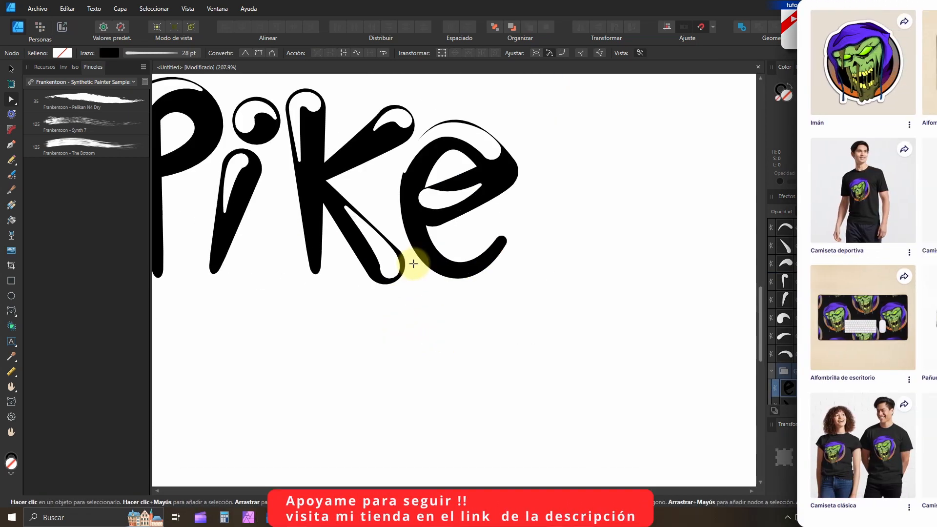
Set the K leg highlight's stroke width to 7.5 pt and extend its thin tip up to the junction with the stem
click(381, 264)
click(175, 53)
click(151, 87)
drag(377, 259, 383, 265)
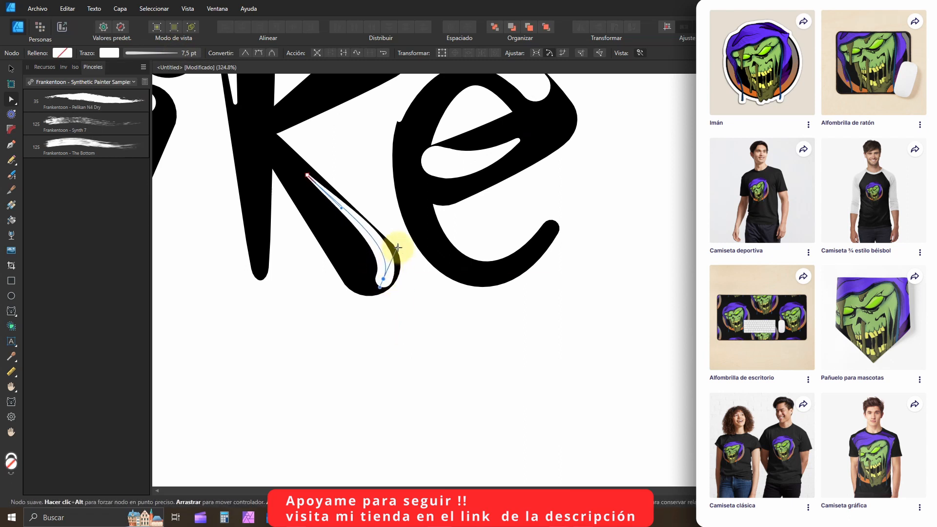
drag(406, 260, 383, 274)
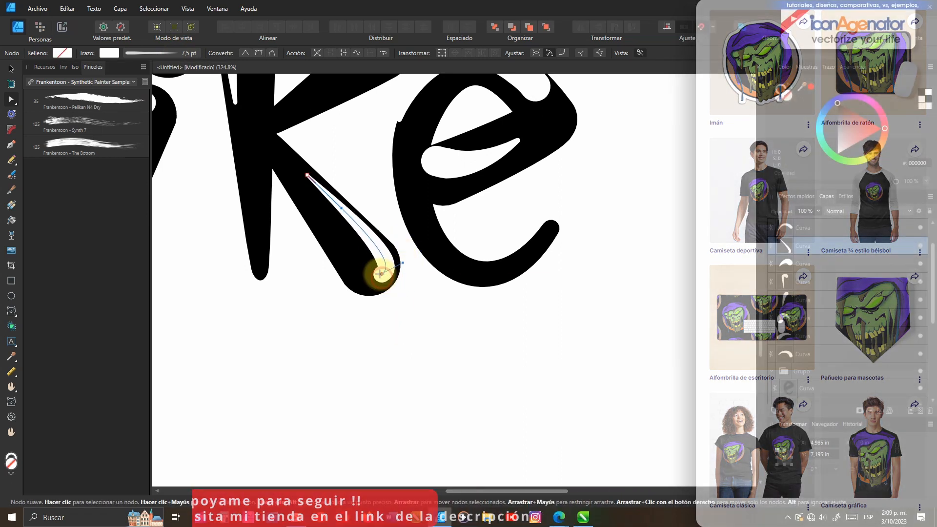
drag(286, 151, 275, 142)
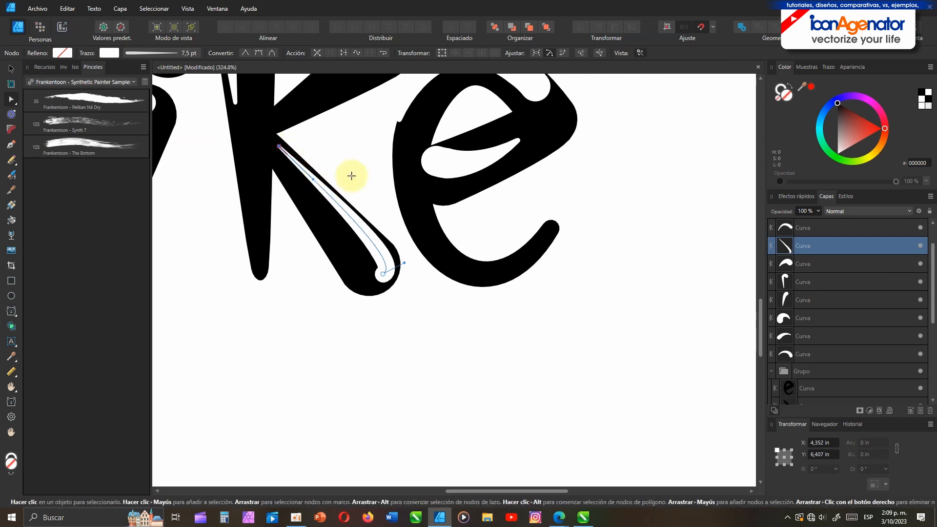
scroll(429, 209, down, 5)
scroll(402, 218, up, 5)
Move the nodes of the e's upper highlight so it follows the arc inside the letter's outline
click(293, 194)
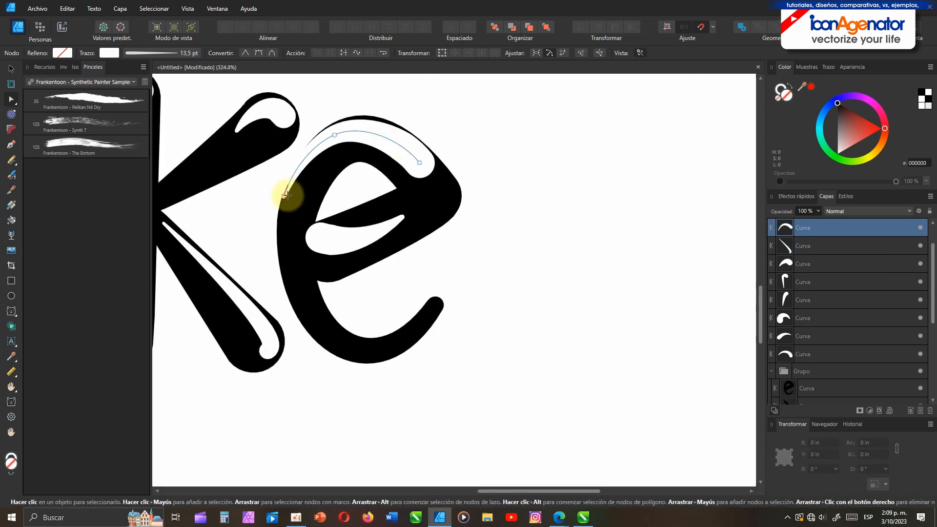
drag(335, 134, 337, 138)
mouse_move(419, 163)
mouse_down()
mouse_move(435, 197)
mouse_move(387, 121)
mouse_move(405, 136)
mouse_up()
scroll(444, 183, down, 7)
scroll(435, 186, up, 8)
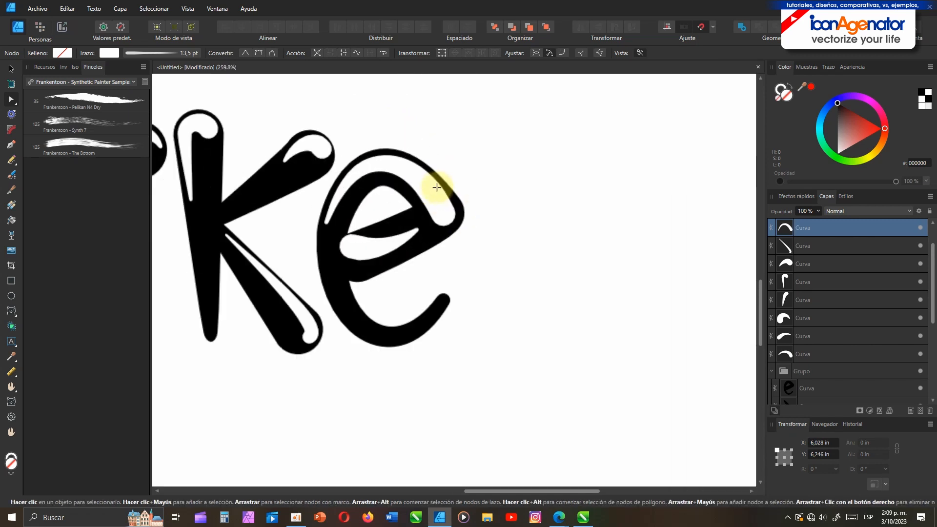
Delete a node of the e's upper highlight and reshape it into a shorter smooth arc
drag(447, 229, 422, 188)
key(Delete)
drag(325, 155, 391, 156)
drag(364, 169, 304, 125)
Move the e crossbar's highlight to the bar's lower edge and set its stroke width to 4.7 pt
mouse_move(304, 282)
mouse_down()
mouse_move(312, 308)
mouse_move(458, 228)
mouse_move(452, 220)
mouse_up()
drag(406, 254, 317, 315)
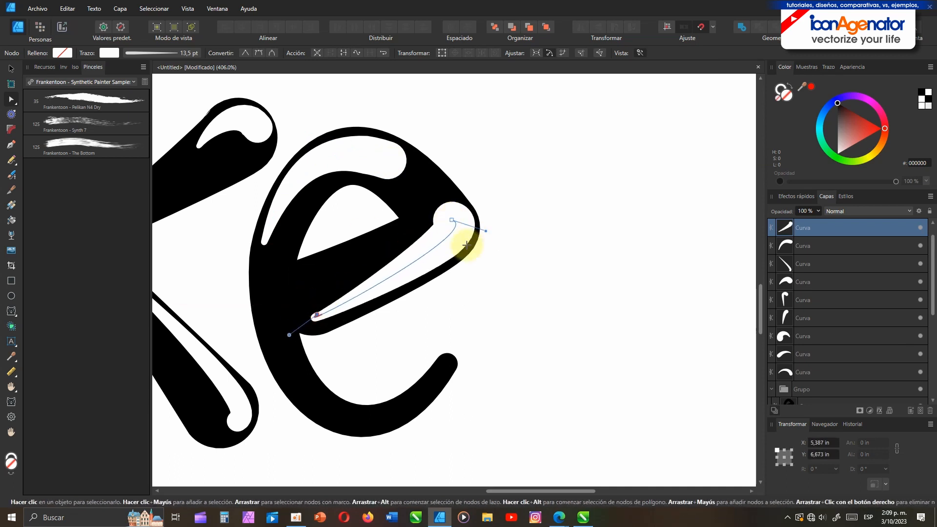
click(177, 54)
click(454, 238)
click(452, 220)
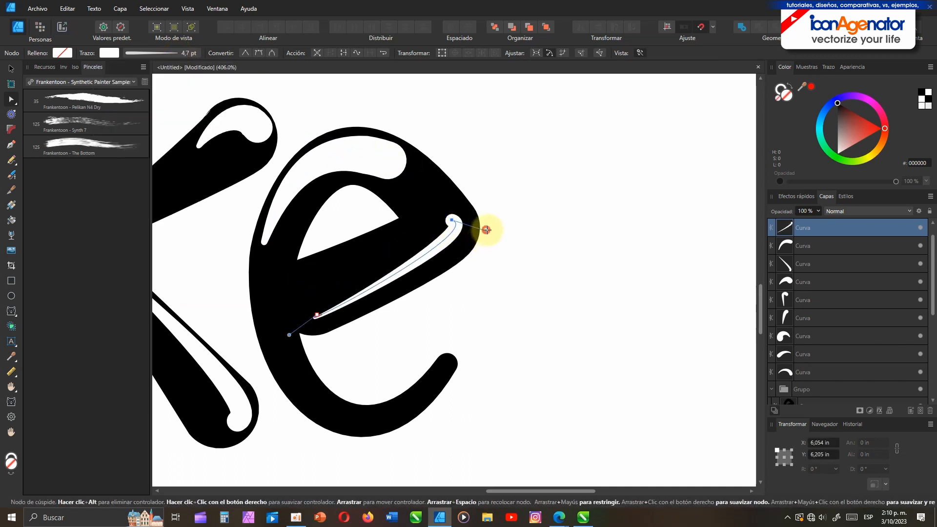
Bend the e crossbar's highlight into a hooked curve and move its ends up to wrap beneath the e's counter
drag(505, 256, 515, 240)
mouse_move(317, 315)
mouse_down()
mouse_move(307, 319)
mouse_move(351, 310)
mouse_move(373, 287)
mouse_move(311, 325)
mouse_up()
drag(452, 220, 451, 206)
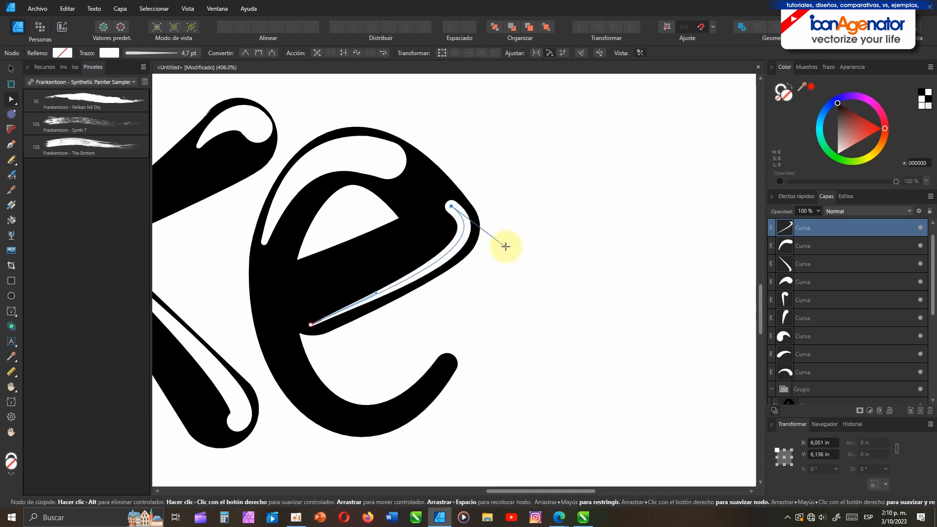
drag(311, 324, 291, 273)
drag(451, 206, 397, 198)
Set the e's upper highlight to a 9.2 pt stroke, reshape its arc, and shorten its lower end to an added node
click(374, 161)
click(189, 54)
click(146, 88)
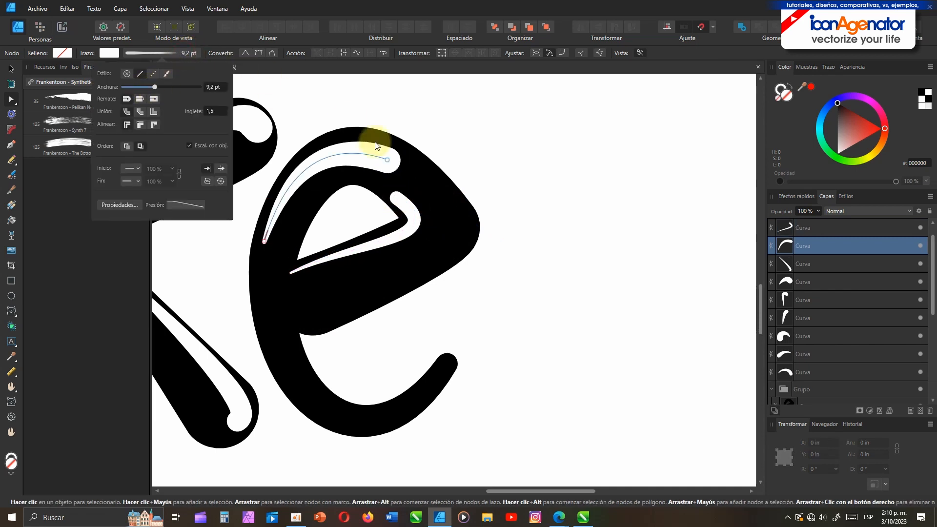
drag(372, 155, 372, 153)
click(299, 181)
click(264, 241)
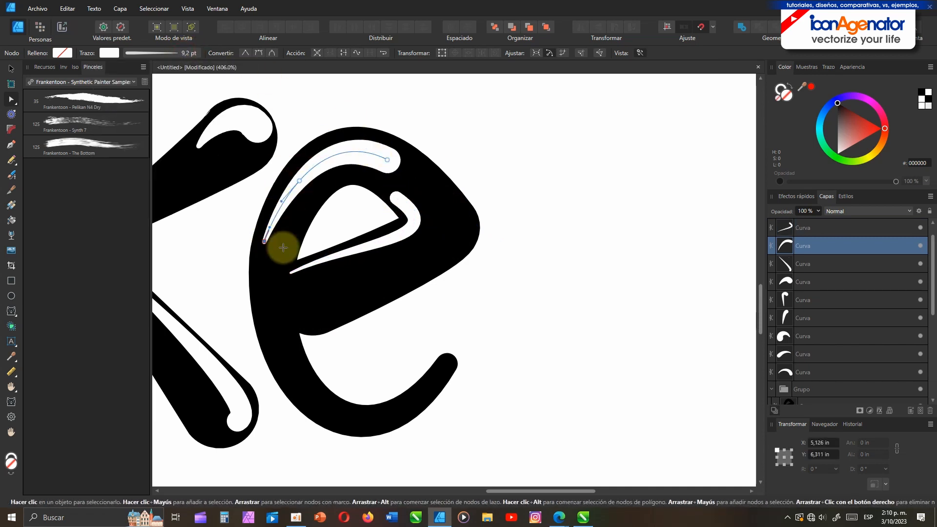
click(11, 68)
click(360, 199)
scroll(360, 199, down, 8)
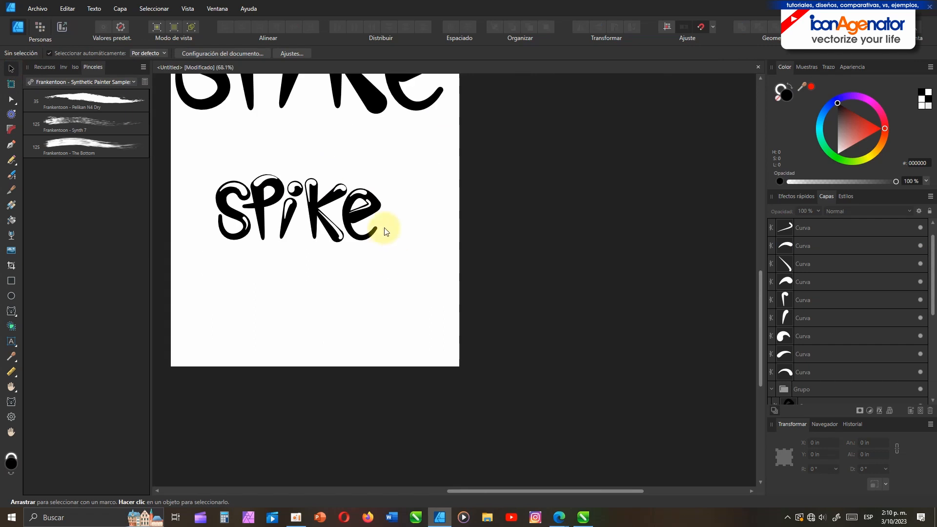
scroll(357, 214, up, 6)
click(345, 227)
double_click(333, 211)
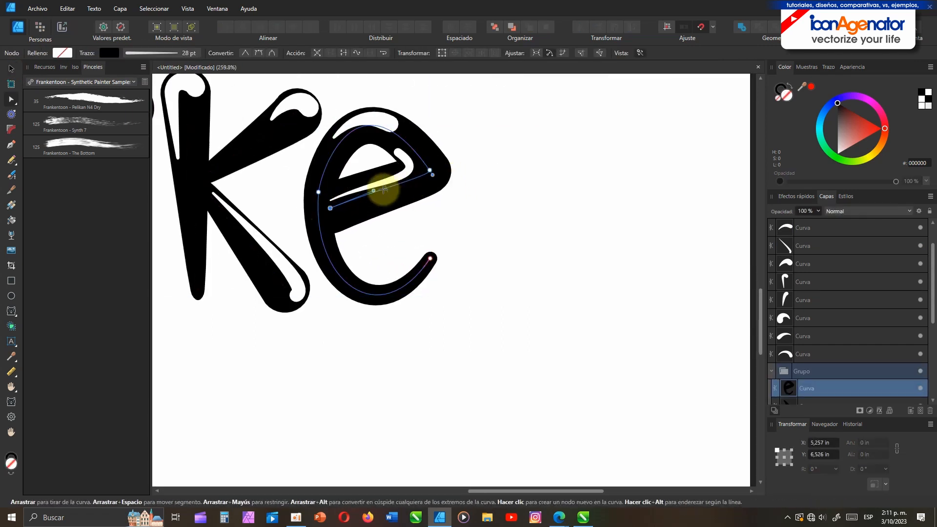
click(278, 216)
scroll(279, 217, down, 4)
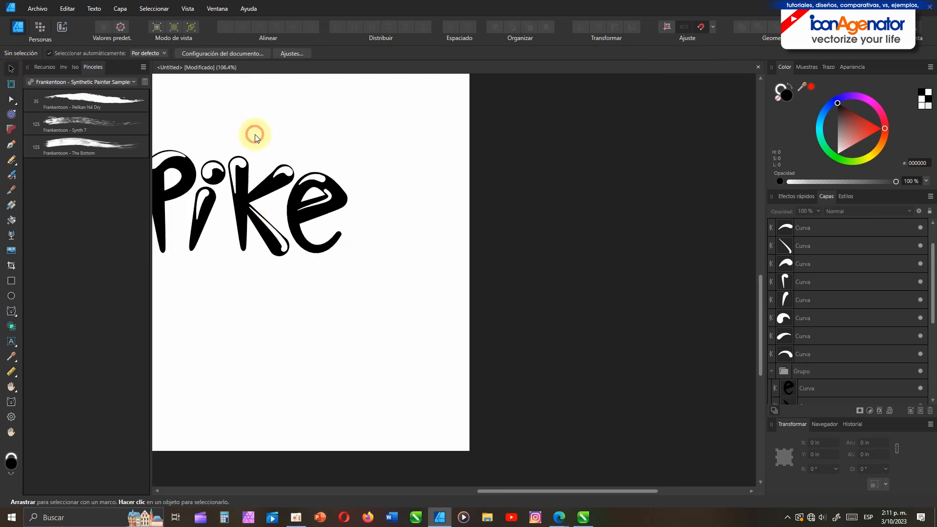
Copy the white highlight from the s's lower curve onto the bottom curve of the e
scroll(255, 134, up, 3)
click(279, 286)
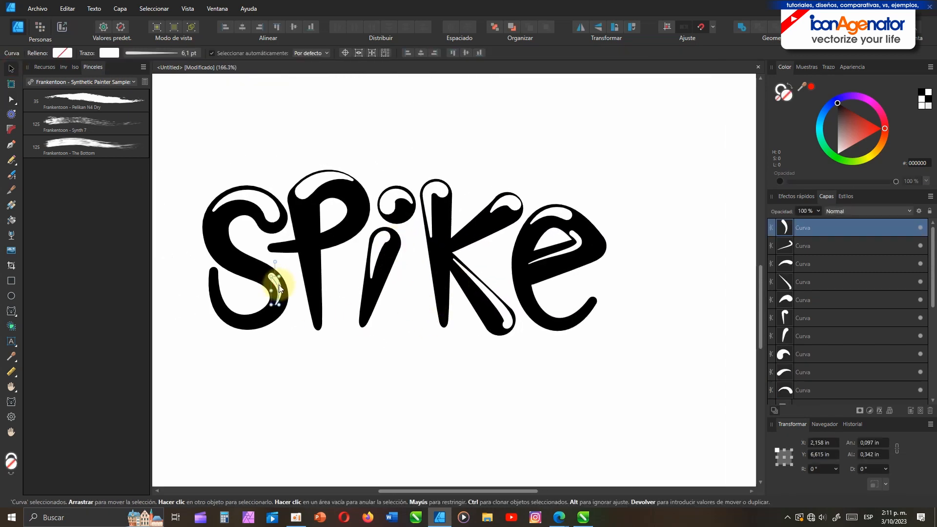
drag(279, 285, 556, 325)
scroll(556, 325, up, 5)
scroll(556, 325, up, 1)
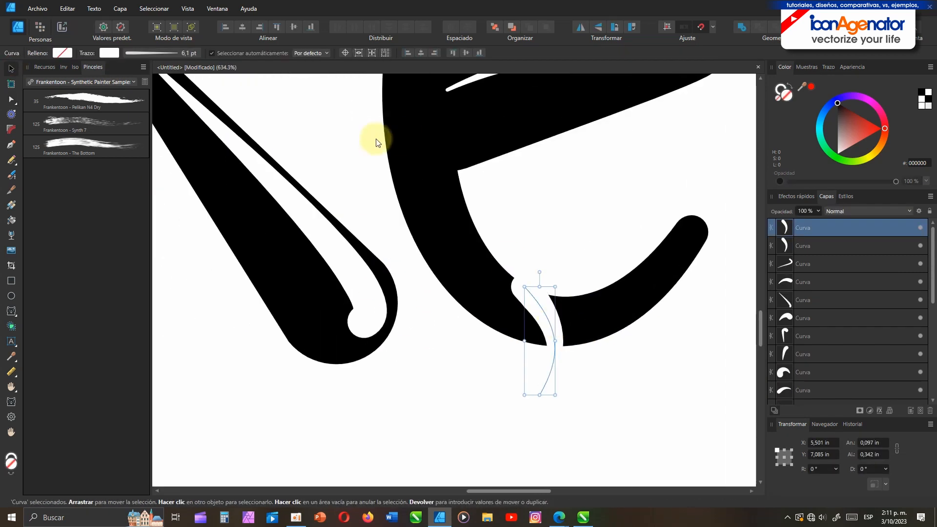
Flip the copied highlight vertically, rotate it to about 100°, and place it at the tip of the e's tail
click(598, 27)
click(580, 28)
click(580, 27)
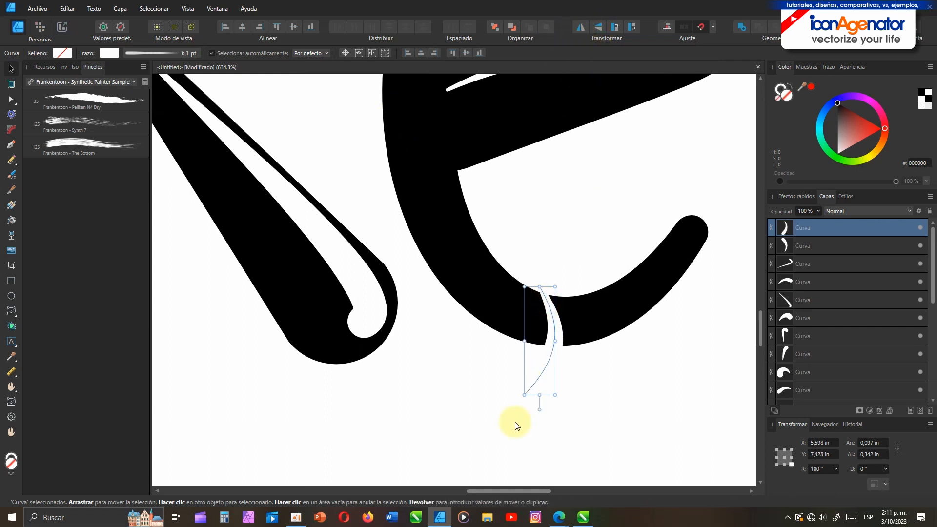
drag(539, 410, 662, 241)
scroll(535, 352, down, 6)
scroll(533, 350, up, 5)
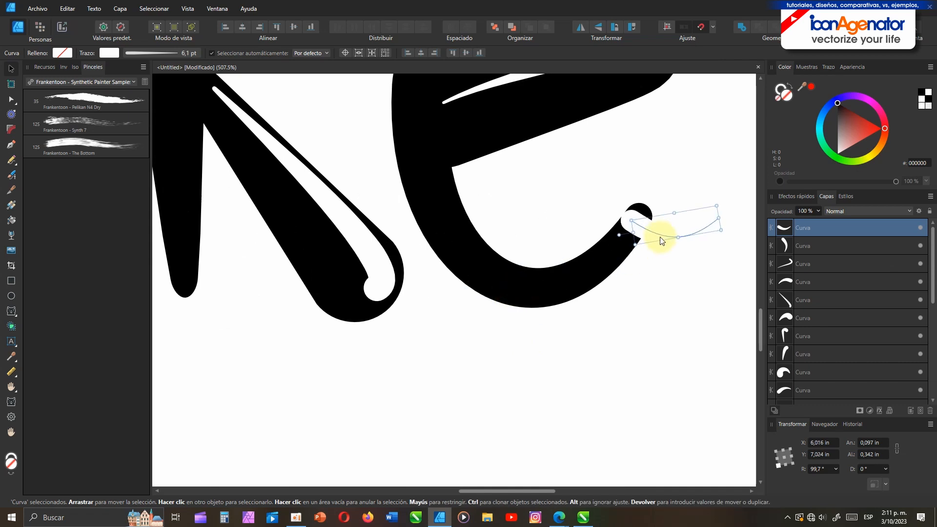
Bend the tail highlight along the e's lower curve and set its stroke width to 3.1 pt
key(a)
drag(718, 215, 545, 276)
drag(513, 302, 617, 247)
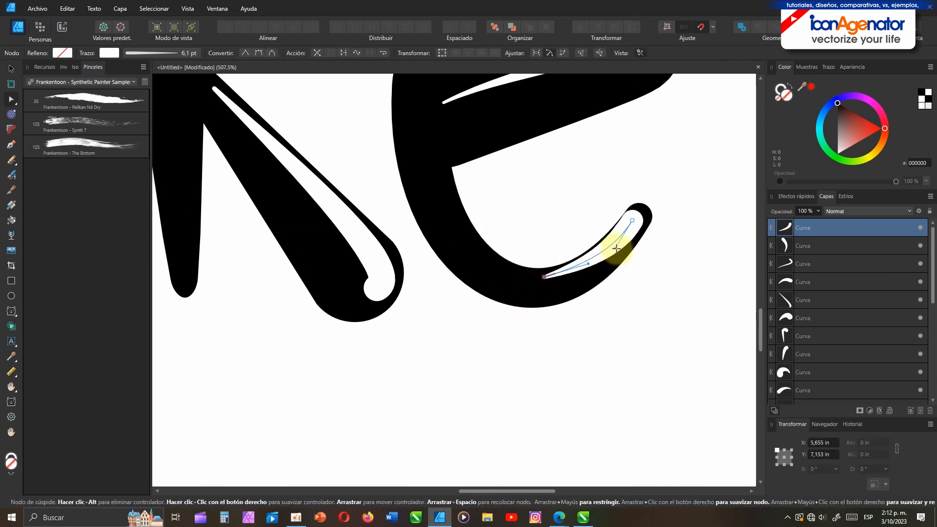
click(174, 52)
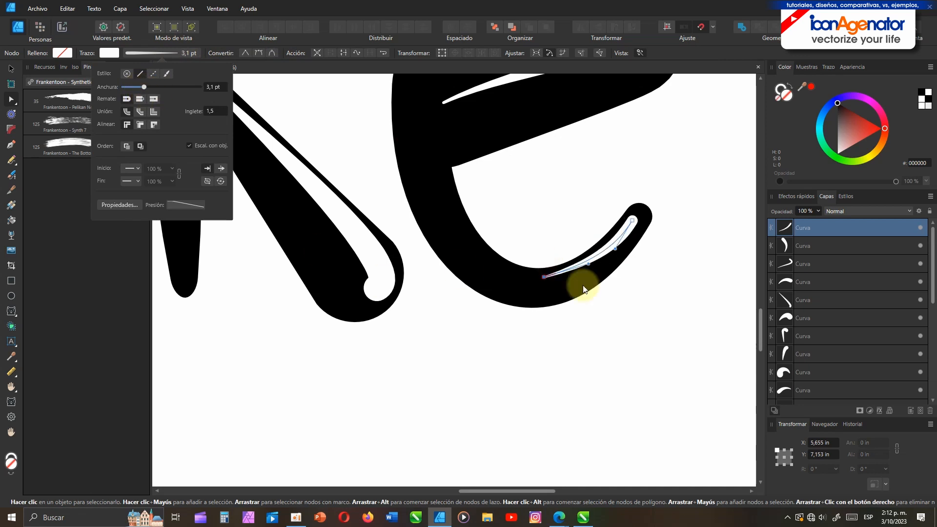
scroll(664, 256, down, 6)
click(639, 303)
key(v)
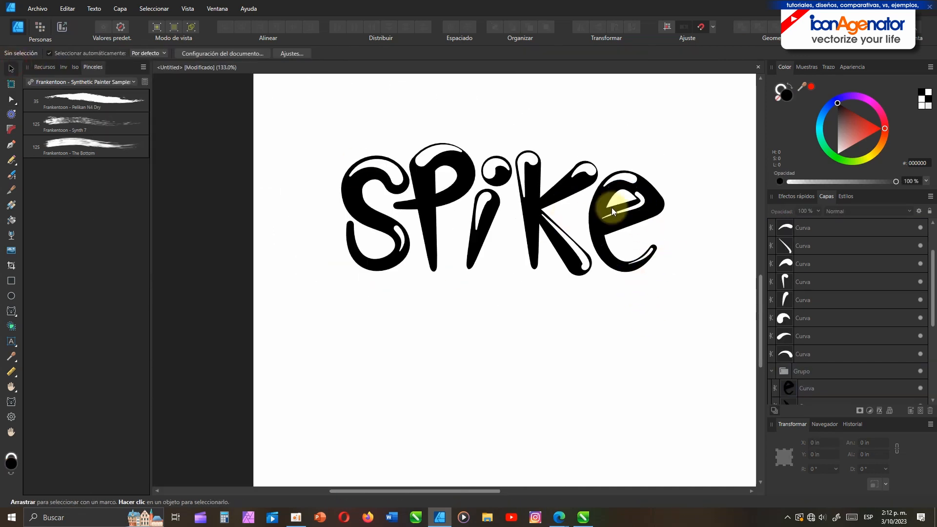
Delete the hooked white highlight on the e's crossbar
click(641, 201)
click(687, 216)
click(642, 202)
key(Delete)
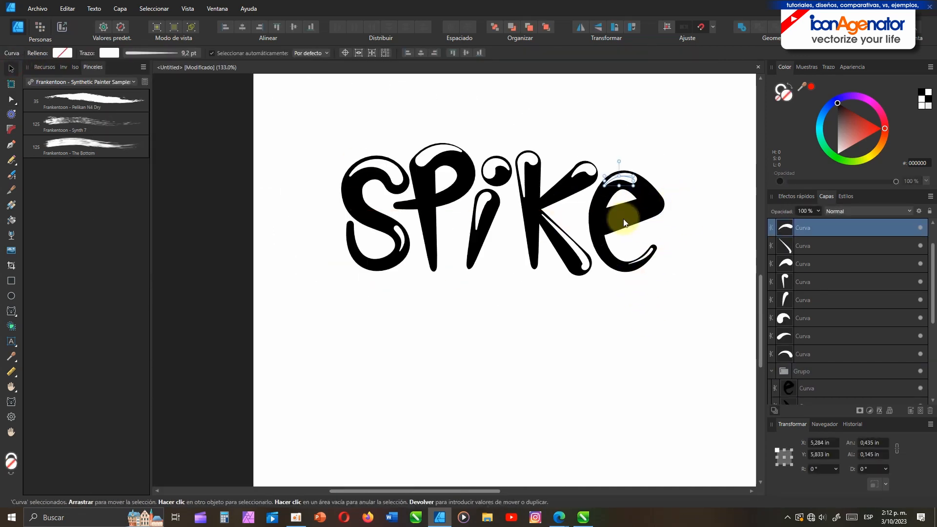
Set the e's black outline to a 28.1 pt stroke and lower the start of its pressure profile
click(624, 218)
click(663, 206)
double_click(651, 201)
key(a)
click(603, 222)
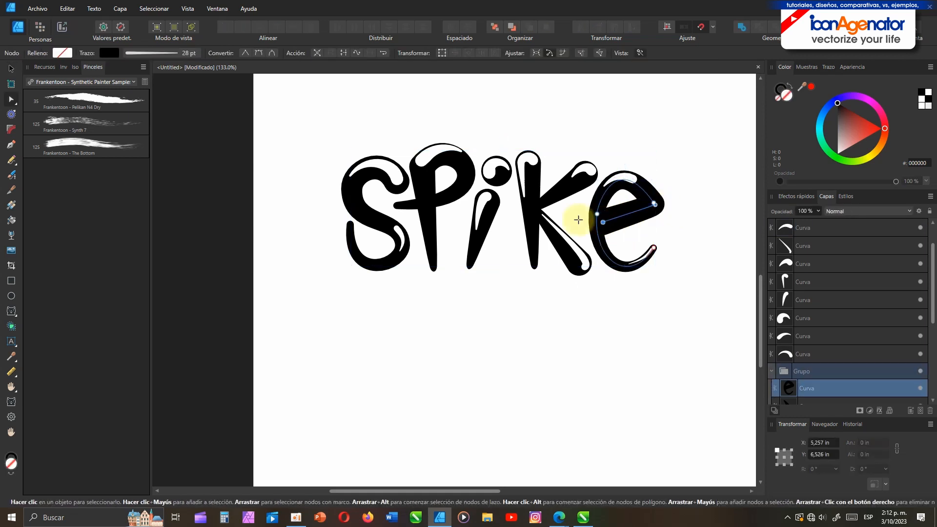
click(168, 53)
drag(173, 86, 172, 90)
click(186, 205)
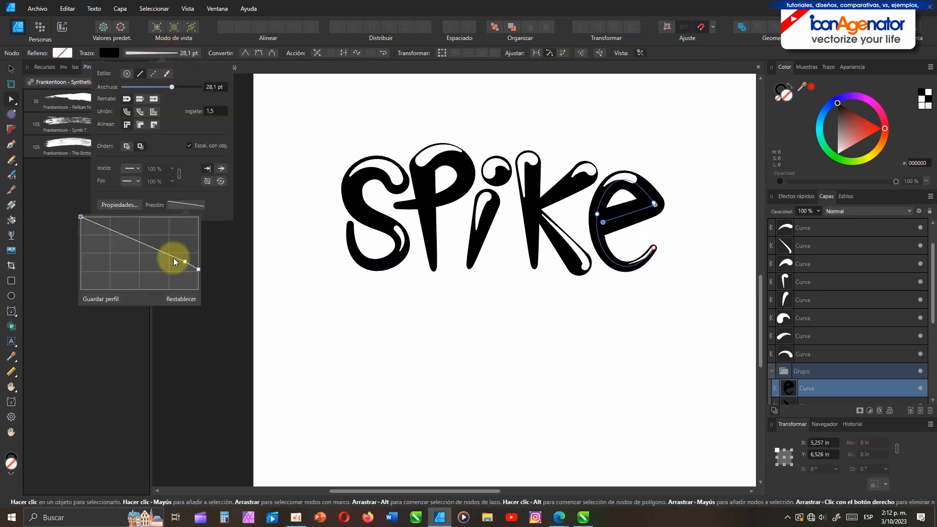
drag(81, 217, 80, 236)
mouse_move(185, 261)
mouse_down()
mouse_move(122, 243)
mouse_move(123, 233)
mouse_up()
click(319, 268)
scroll(625, 202, up, 2)
Gather the word's white highlights into one group above the black letters' group
drag(628, 234, 604, 243)
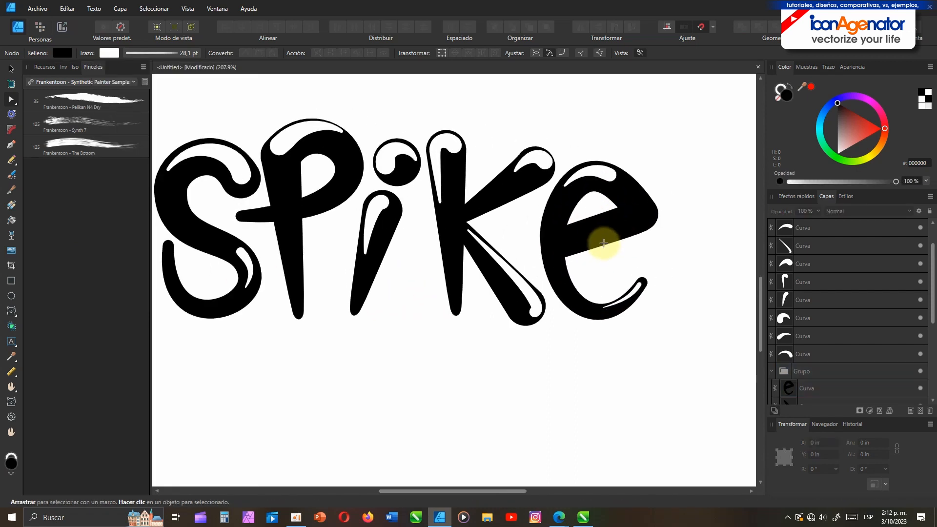
scroll(604, 243, down, 3)
scroll(604, 243, up, 3)
drag(541, 250, 553, 258)
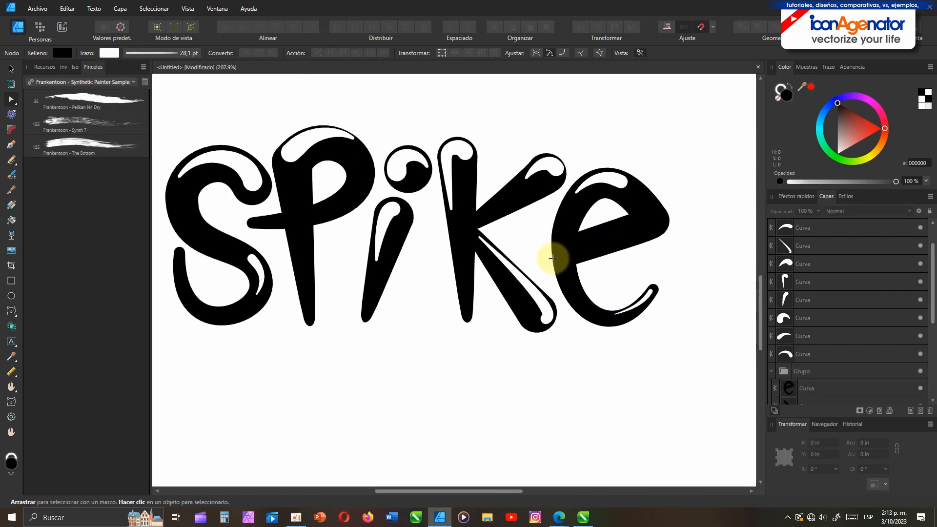
click(11, 69)
drag(167, 92, 660, 325)
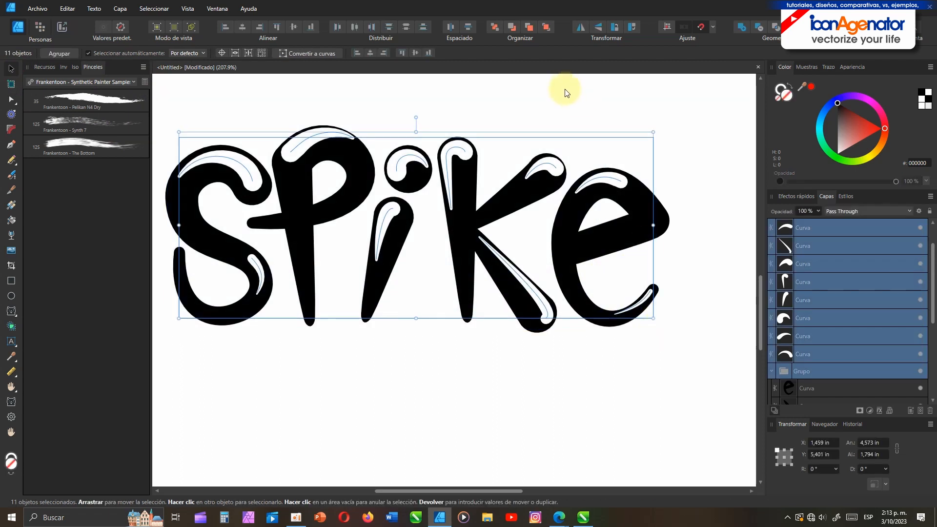
right_click(821, 244)
click(781, 240)
Duplicate the large SPIKE group and try moving the small word's black letters down the page
right_click(814, 263)
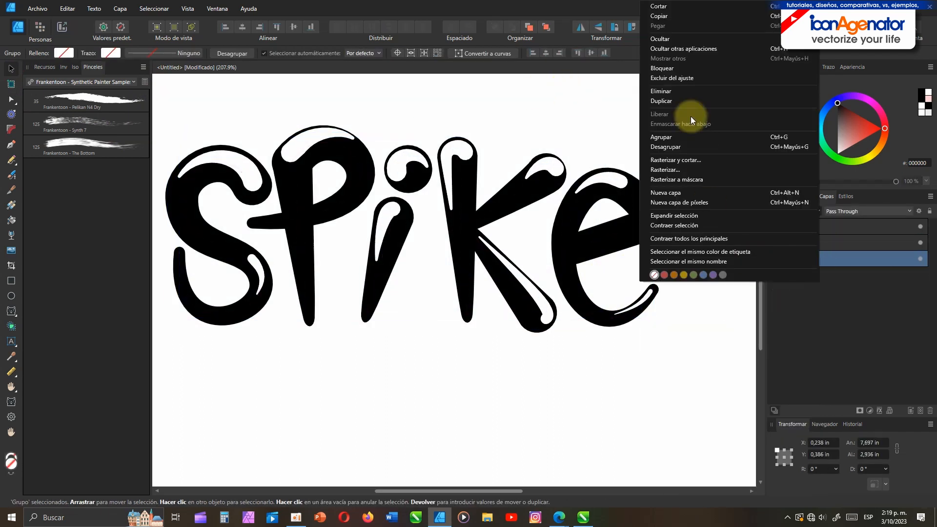
click(688, 101)
click(816, 275)
drag(648, 230, 674, 411)
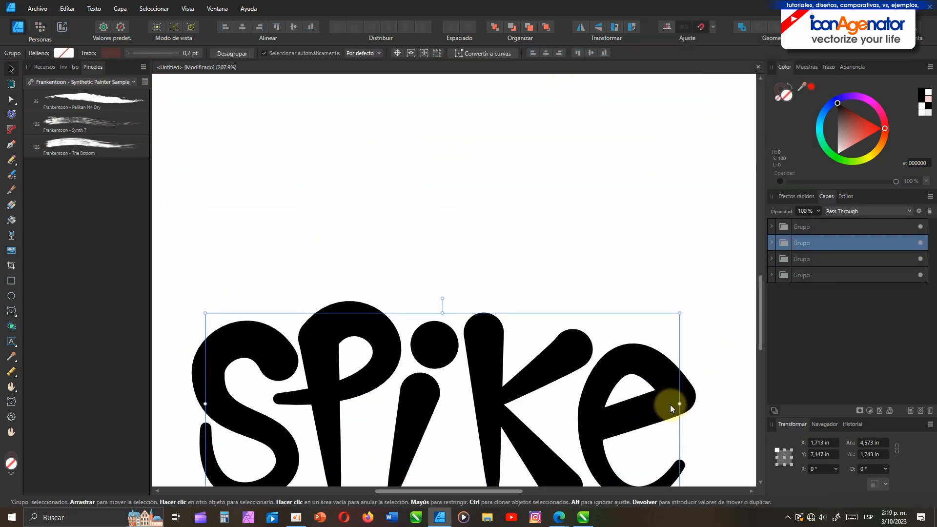
key(ctrl+z)
Hide the small word's letter group and delete the extra copy of the large SPIKE group
click(835, 277)
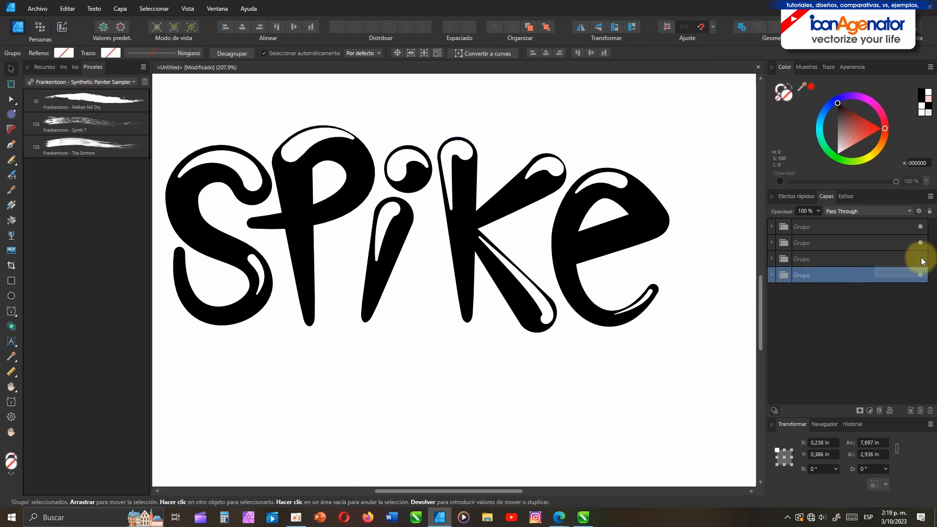
click(921, 242)
click(772, 276)
click(772, 276)
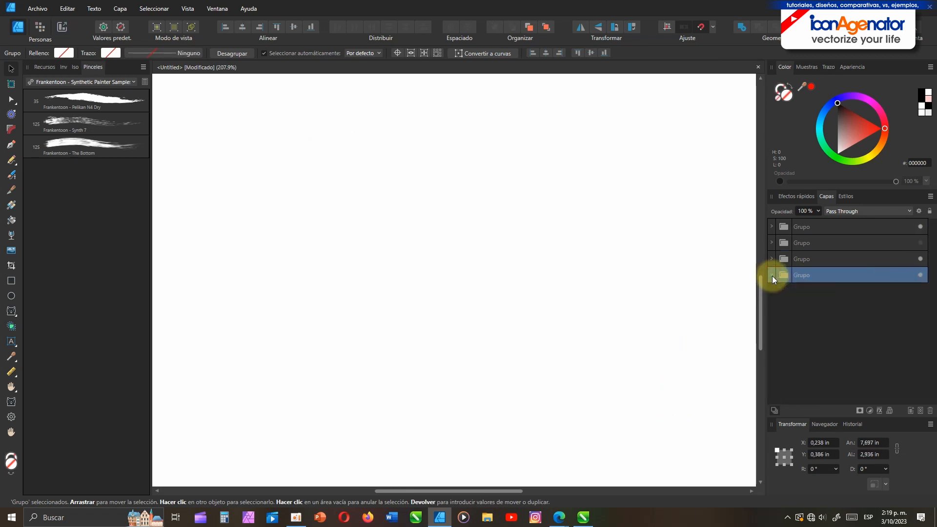
scroll(584, 308, down, 5)
key(Escape)
key(Delete)
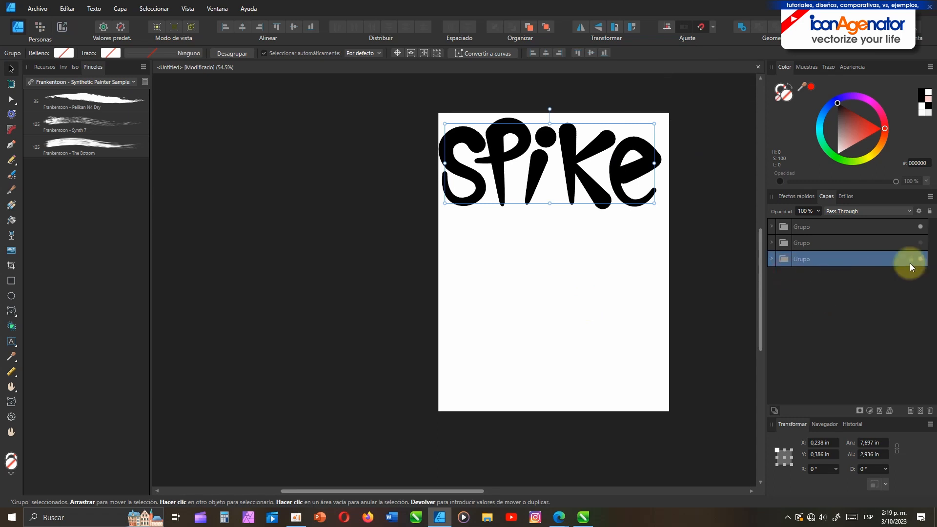
Toggle the visibility of the three groups to identify which artwork each contains
click(921, 243)
click(920, 242)
click(921, 242)
click(920, 226)
click(921, 259)
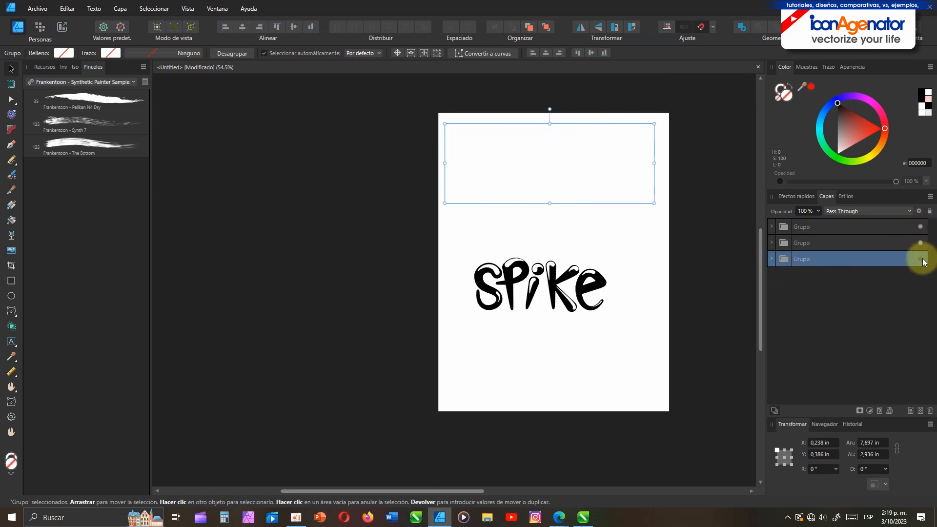
click(921, 258)
click(898, 241)
click(921, 243)
click(921, 243)
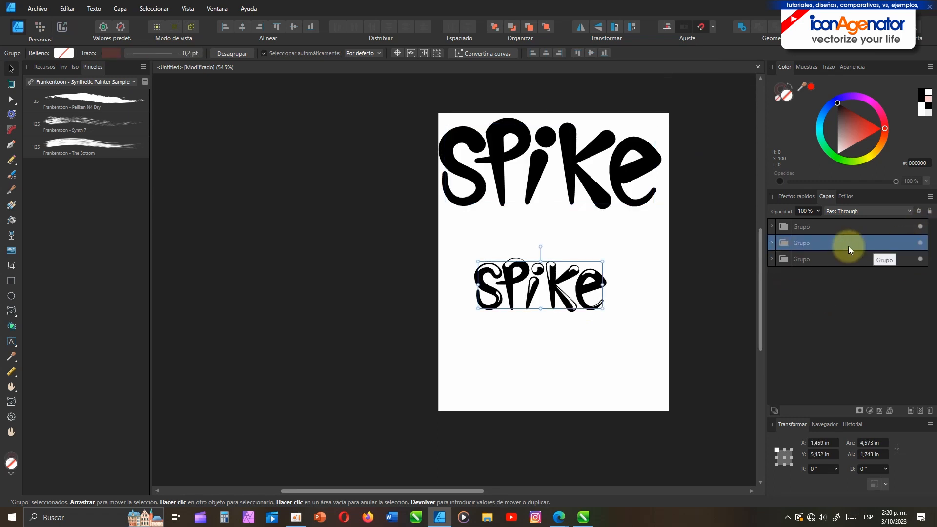
Duplicate the small word's black letter group and place the copy directly below the highlighted word
right_click(848, 245)
click(755, 323)
double_click(819, 259)
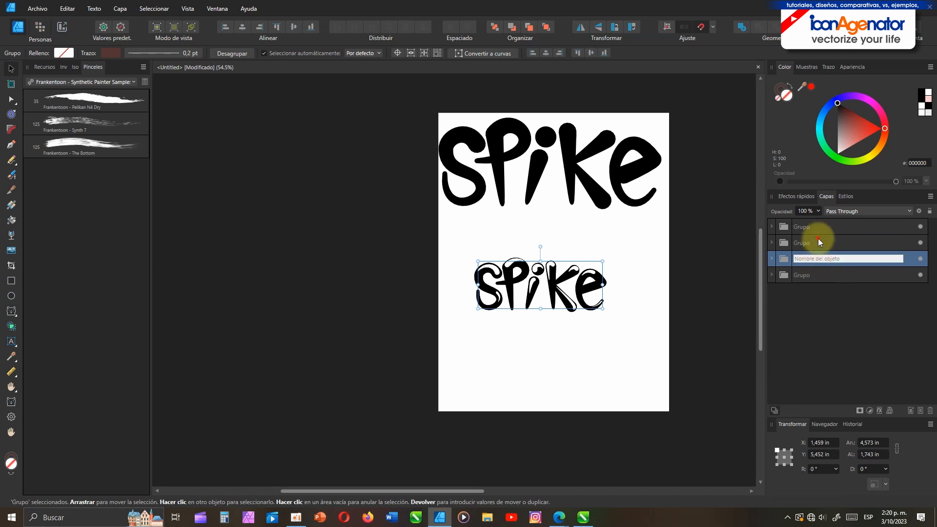
click(819, 240)
key(Escape)
click(801, 259)
drag(592, 295, 592, 356)
scroll(587, 378, up, 4)
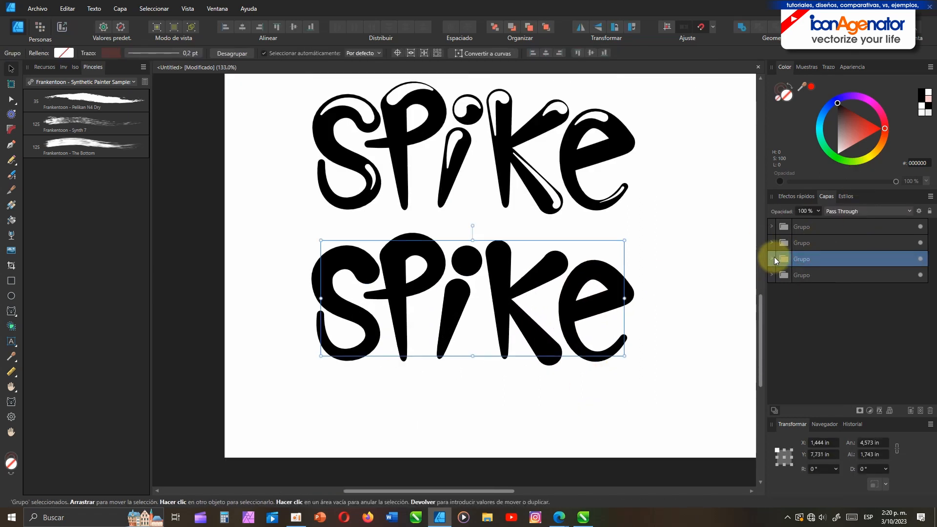
Recolor the copied word gray A4A4A4, using unfilled strokes for the letters and a fill without stroke for the i's dot
click(773, 258)
key(ctrl+shift+g)
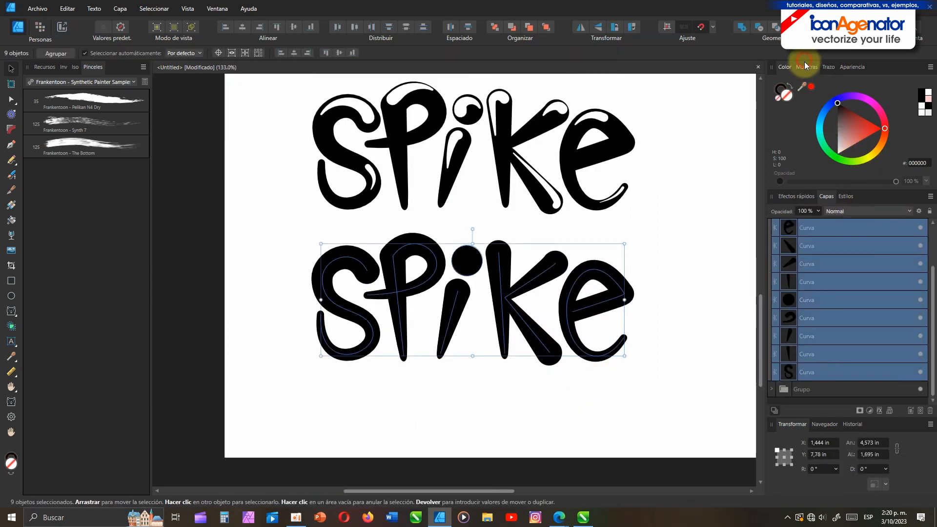
click(829, 67)
click(785, 67)
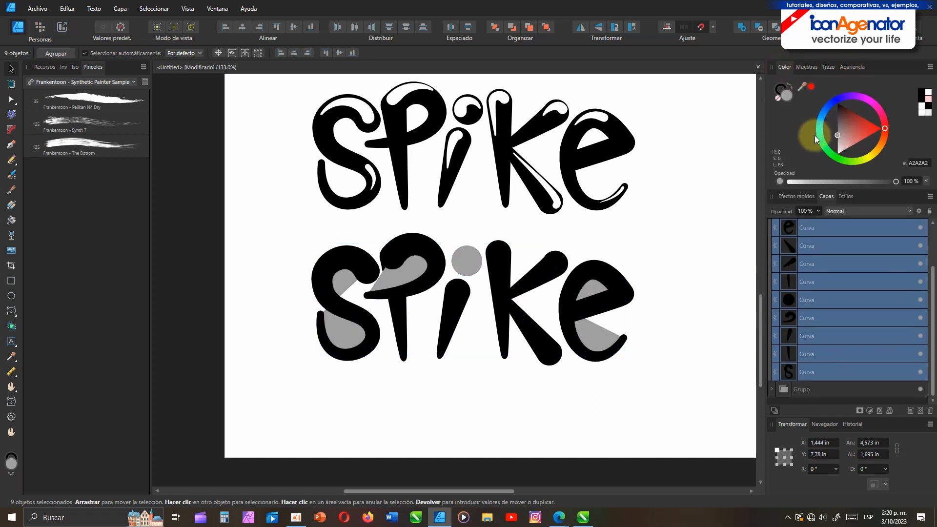
click(793, 97)
click(776, 98)
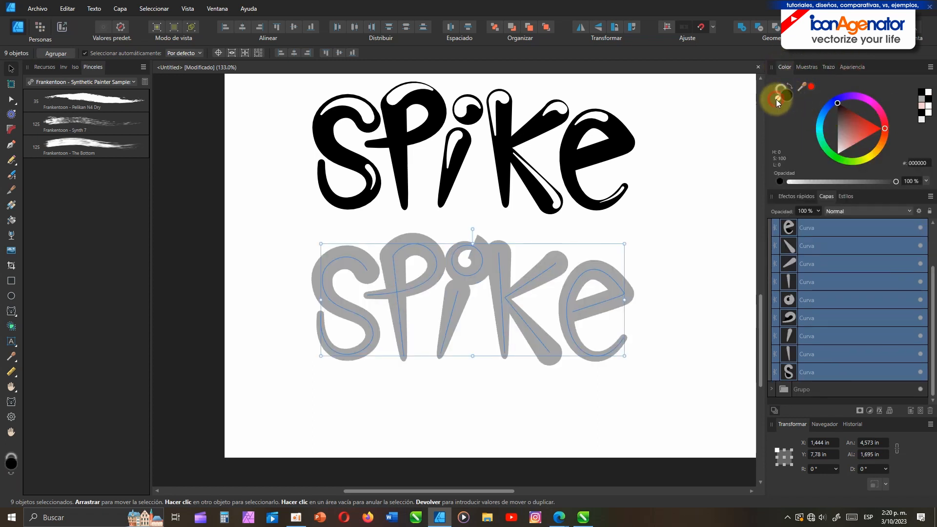
click(819, 301)
click(792, 86)
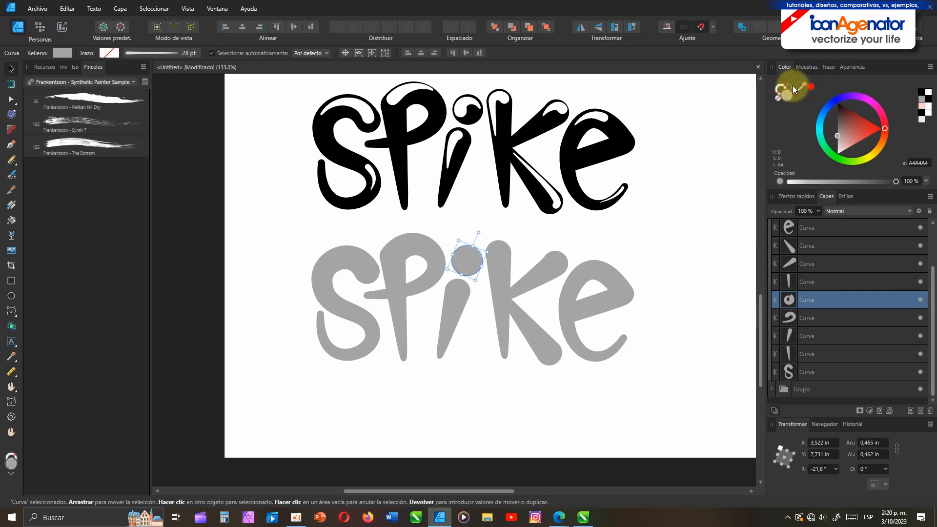
Place the gray copy behind the highlighted word, offset slightly down and right as a drop shadow
click(678, 295)
mouse_move(495, 298)
mouse_down()
mouse_move(474, 220)
mouse_move(488, 151)
mouse_move(504, 155)
mouse_move(501, 291)
mouse_up()
scroll(505, 232, up, 2)
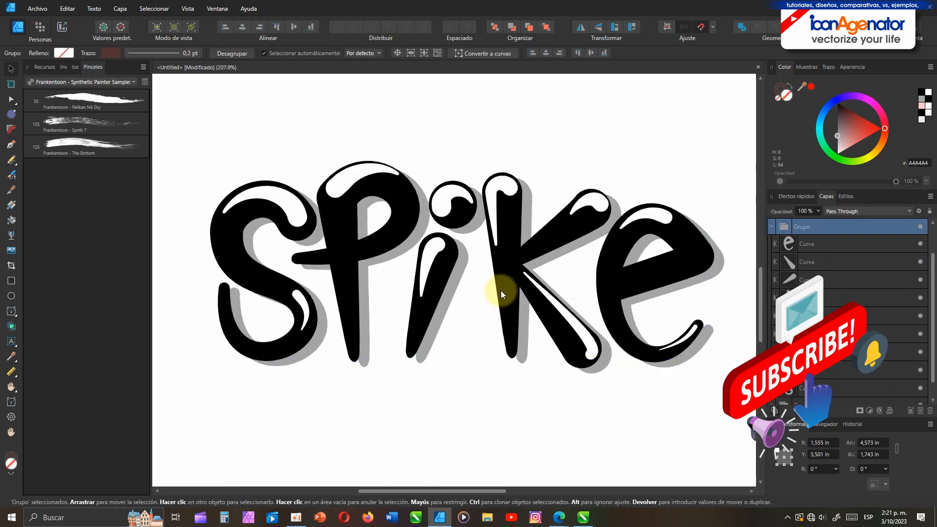
key(Escape)
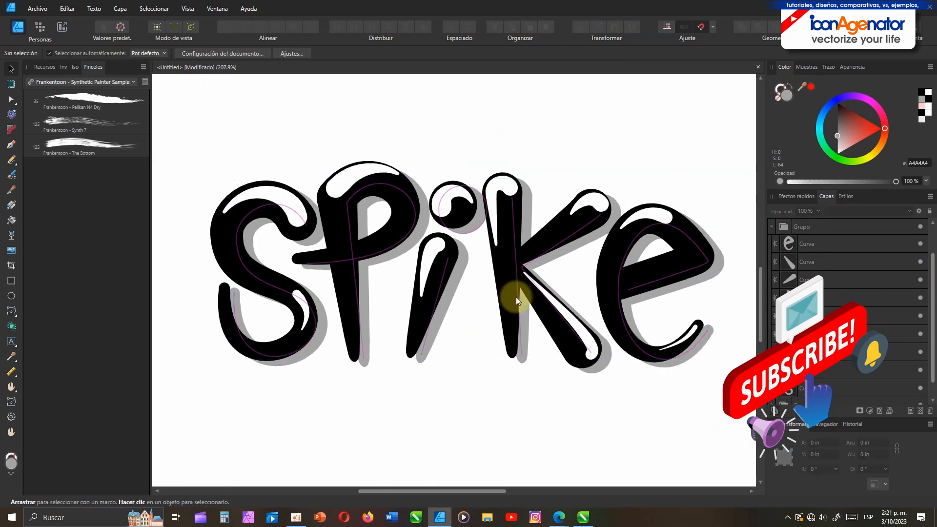
Select the black letters' group, collapse the gray shadow's group, and expand the black one to show its curves
click(512, 347)
click(770, 226)
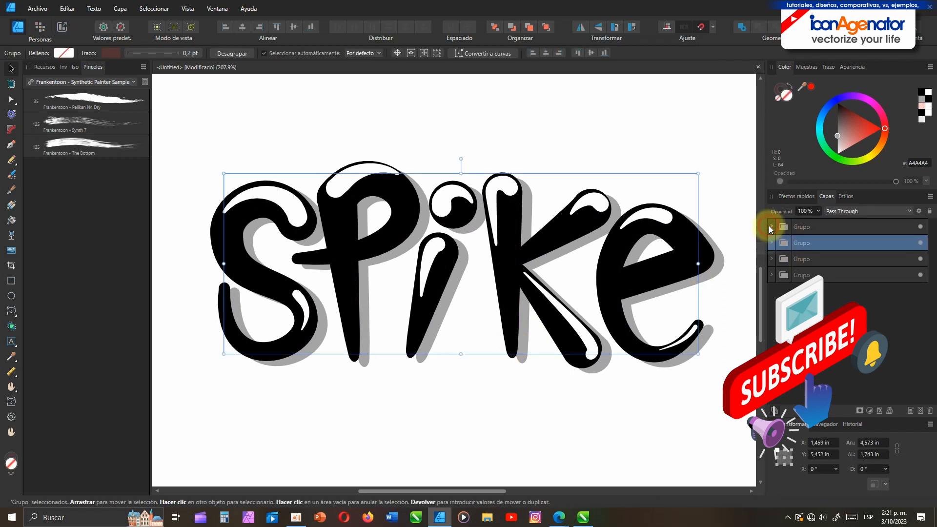
click(772, 260)
click(827, 272)
click(857, 239)
click(772, 243)
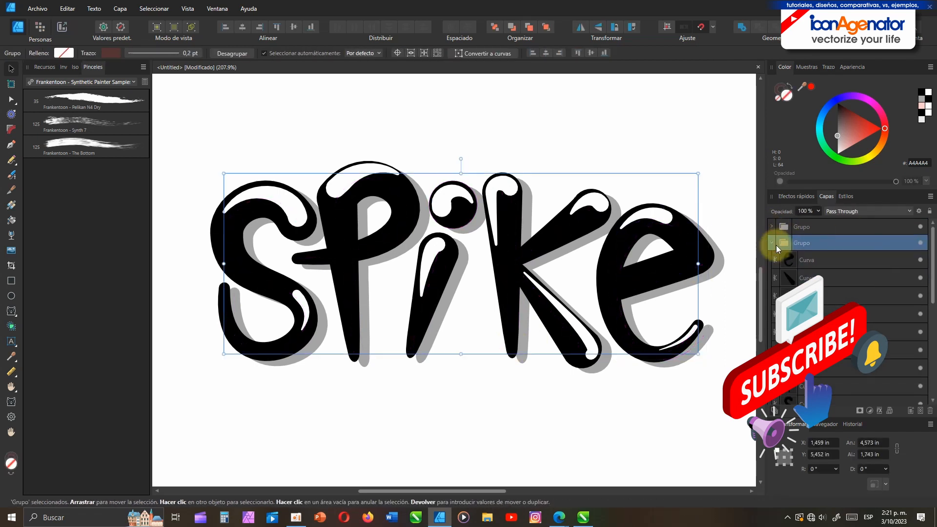
Try a linear gradient fill across all the black letter curves and undo it
click(814, 260)
scroll(837, 288, down, 5)
key(ctrl+a)
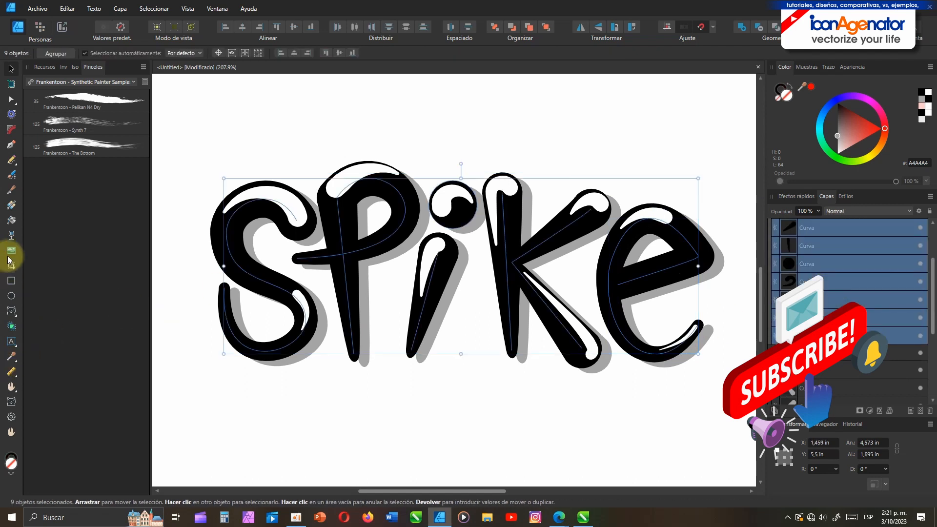
click(10, 206)
drag(387, 224, 391, 372)
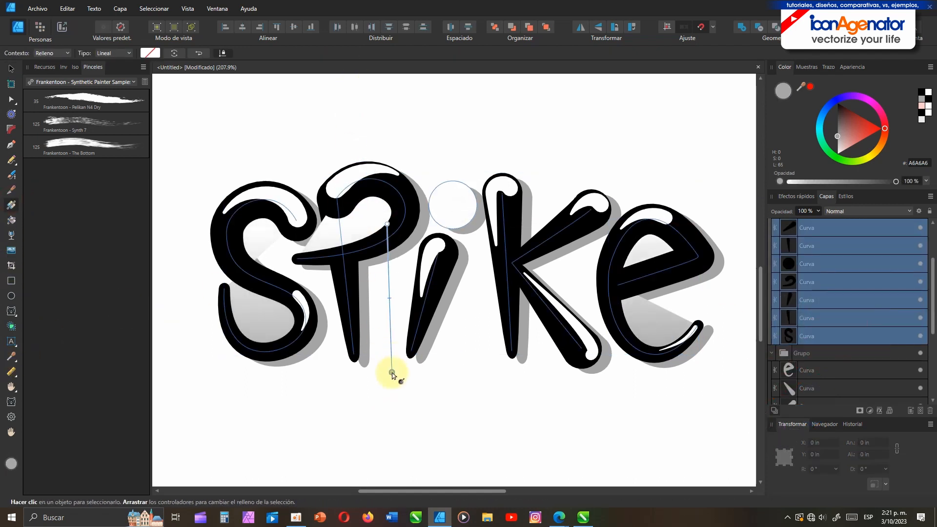
key(ctrl+z)
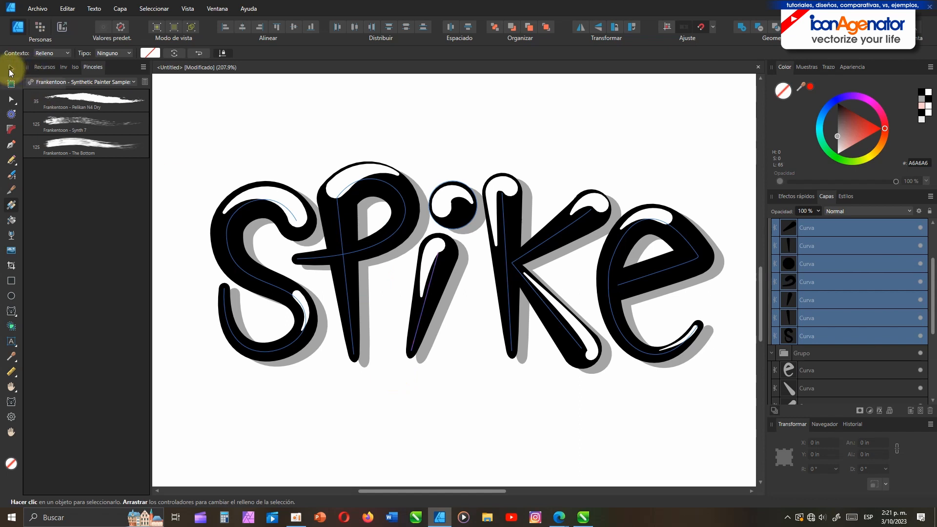
Try converting the black S curve into a text frame and undo the conversion
click(11, 68)
click(212, 235)
right_click(212, 235)
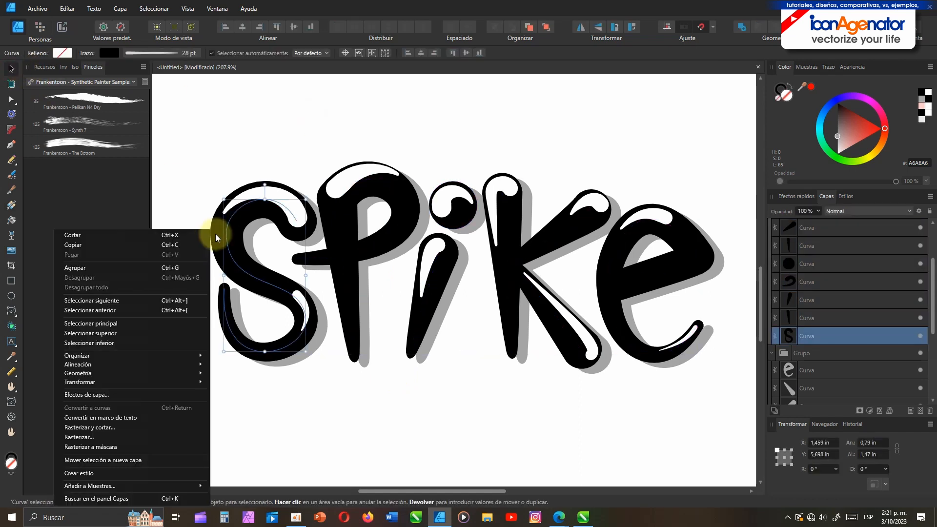
click(161, 418)
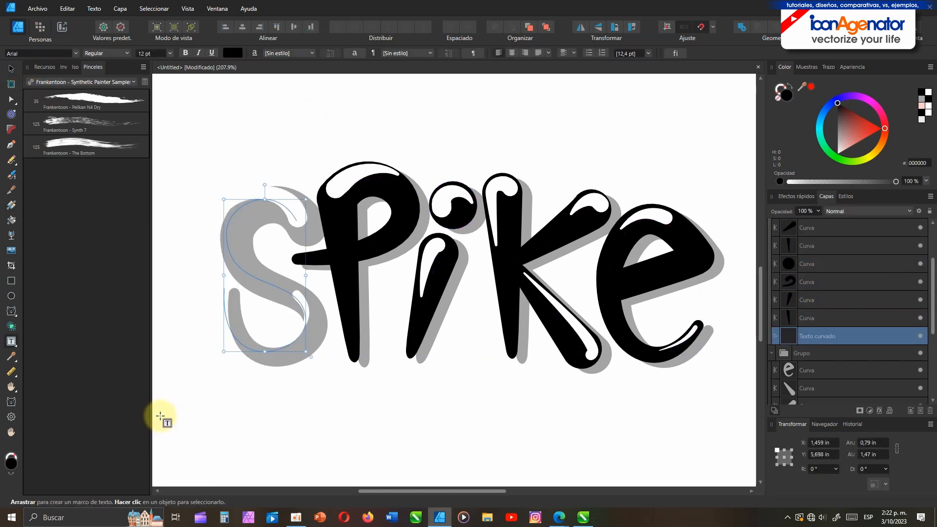
key(ctrl+z)
Try rasterizing the black S and moving it away from the word, and undo both changes
right_click(226, 244)
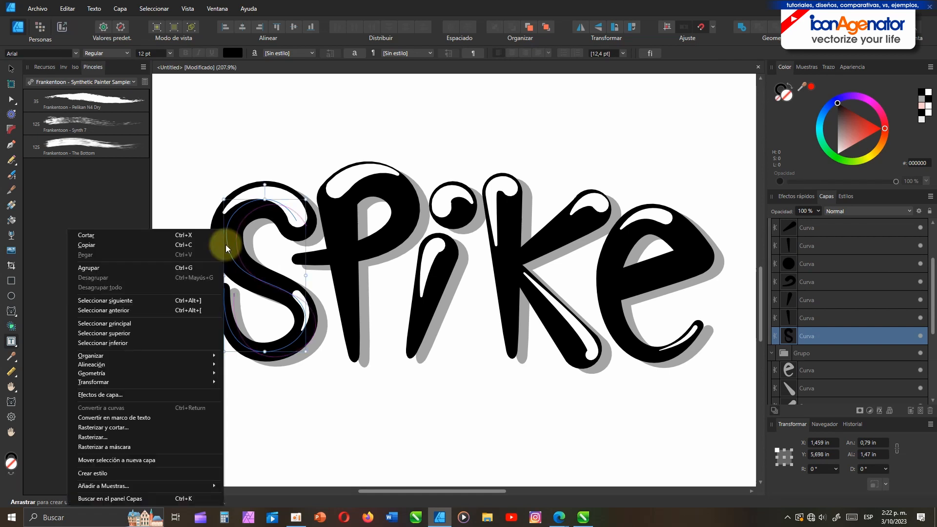
mouse_move(122, 381)
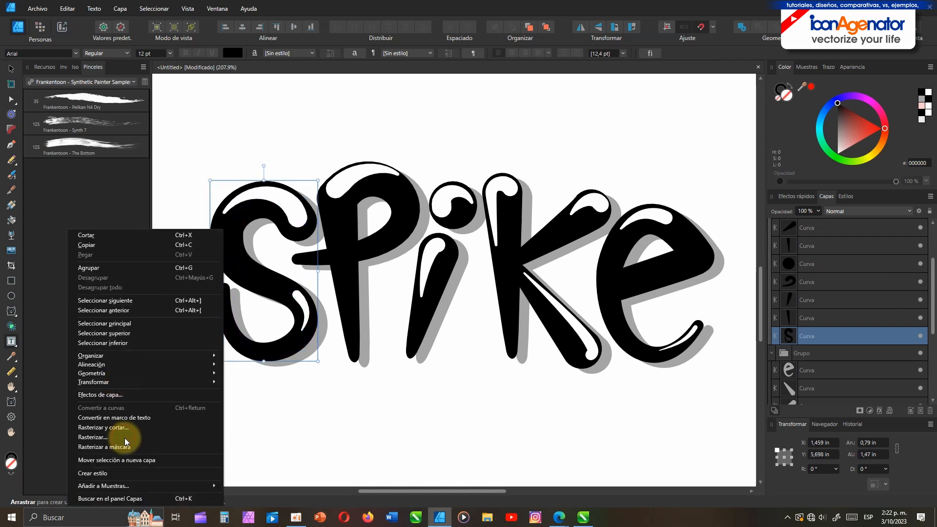
click(126, 437)
drag(231, 246, 181, 148)
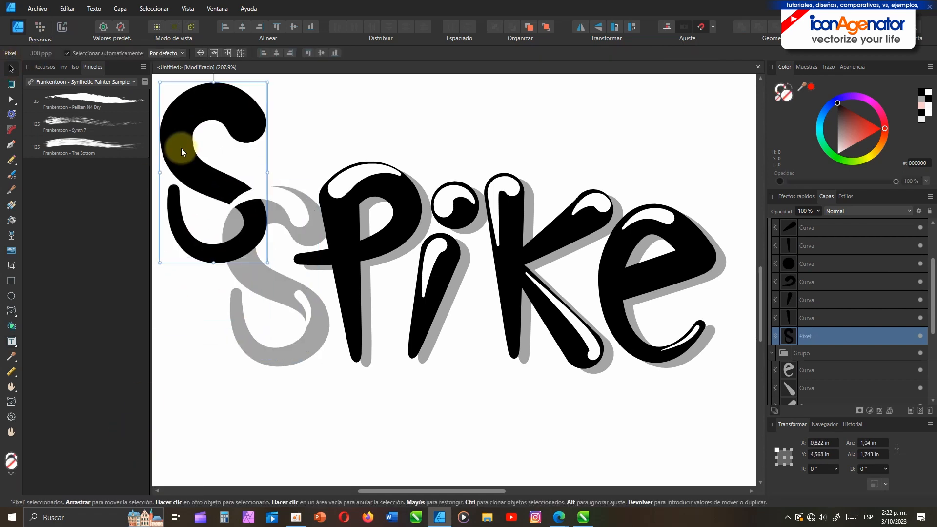
click(10, 100)
click(207, 113)
key(v)
key(ctrl+z)
key(ctrl+z)
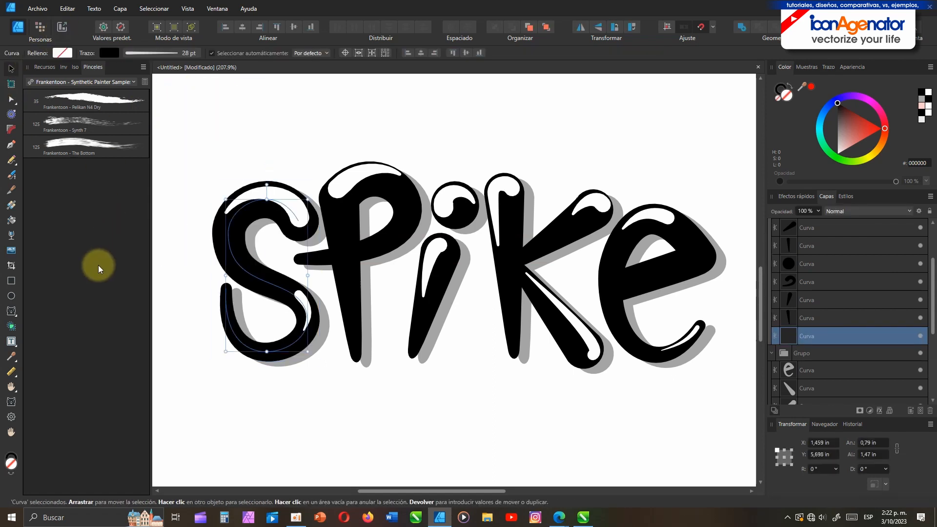
Scatter short curved red Pencil strokes, 28,1 pt wide, around and between the letters, layered behind the word
click(11, 160)
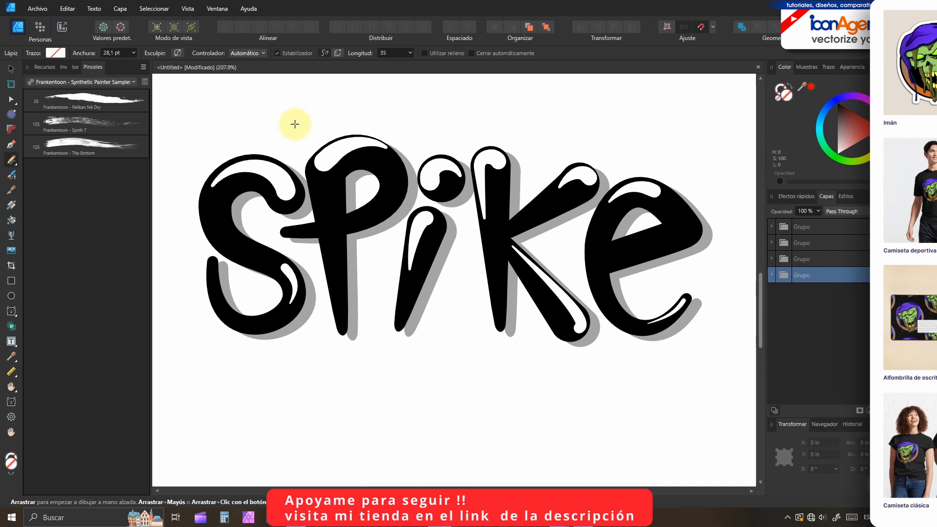
drag(294, 124, 264, 122)
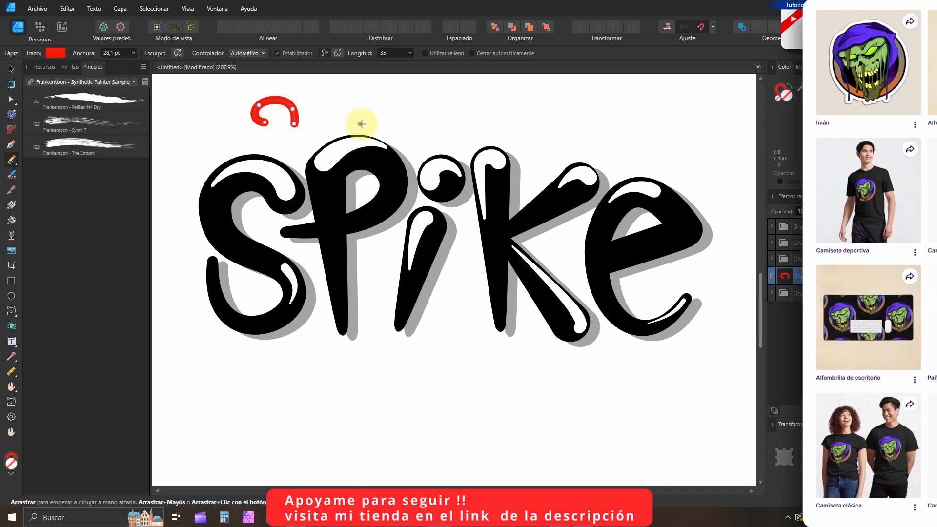
drag(361, 124, 369, 109)
drag(444, 94, 508, 151)
drag(544, 110, 533, 117)
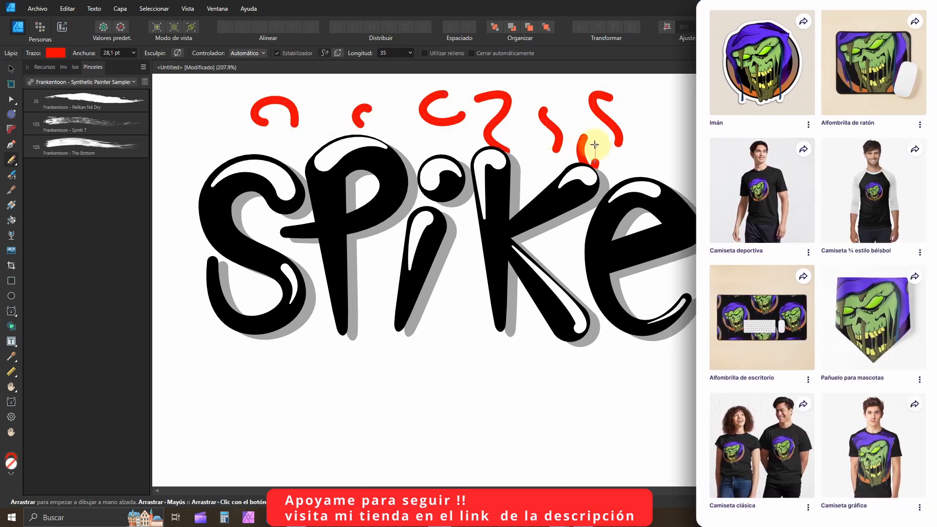
drag(664, 157, 627, 175)
drag(657, 176, 660, 245)
drag(589, 231, 590, 267)
drag(544, 195, 473, 274)
drag(476, 257, 448, 332)
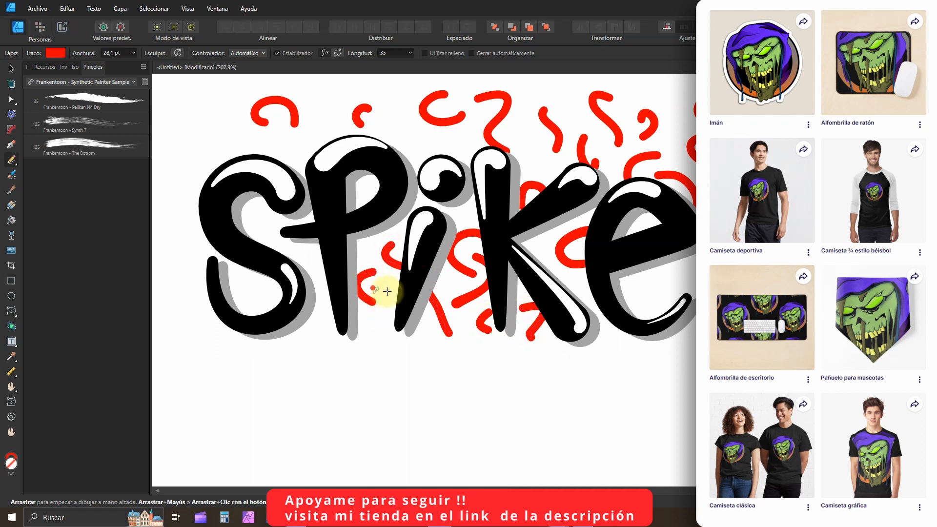
drag(387, 292, 396, 328)
drag(348, 337, 391, 366)
mouse_move(409, 332)
mouse_down()
mouse_move(436, 372)
mouse_move(406, 371)
mouse_up()
drag(309, 339, 313, 375)
drag(305, 354, 302, 398)
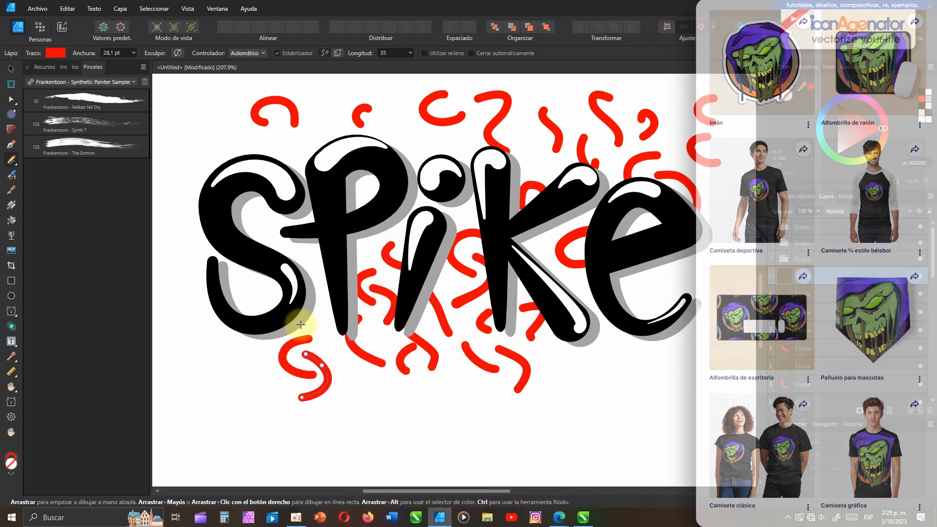
drag(316, 283, 327, 317)
drag(312, 251, 324, 299)
mouse_move(266, 227)
mouse_down()
mouse_move(296, 249)
mouse_move(293, 229)
mouse_up()
mouse_move(308, 168)
mouse_down()
mouse_move(289, 148)
mouse_move(219, 167)
mouse_up()
mouse_move(211, 199)
mouse_down()
mouse_move(184, 220)
mouse_move(207, 233)
mouse_up()
drag(239, 156, 197, 189)
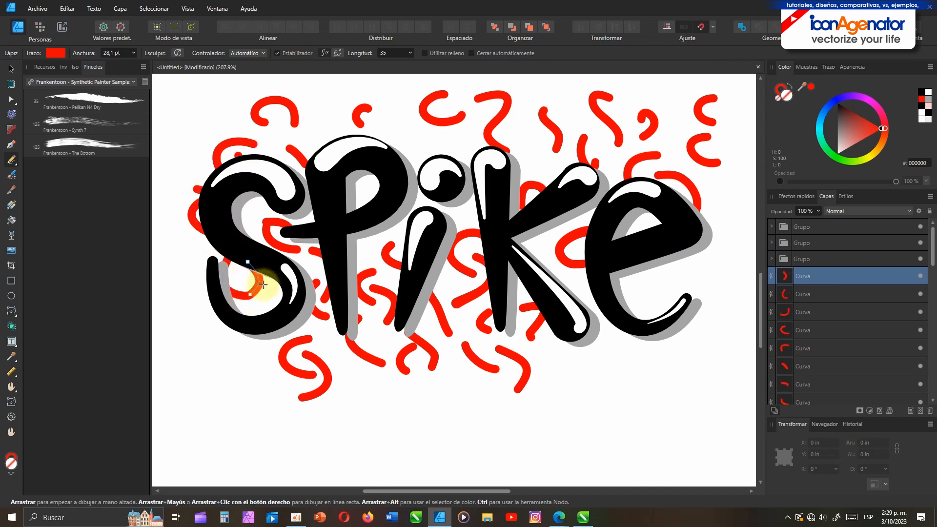
drag(252, 286, 265, 322)
drag(207, 248, 209, 294)
drag(212, 307, 217, 353)
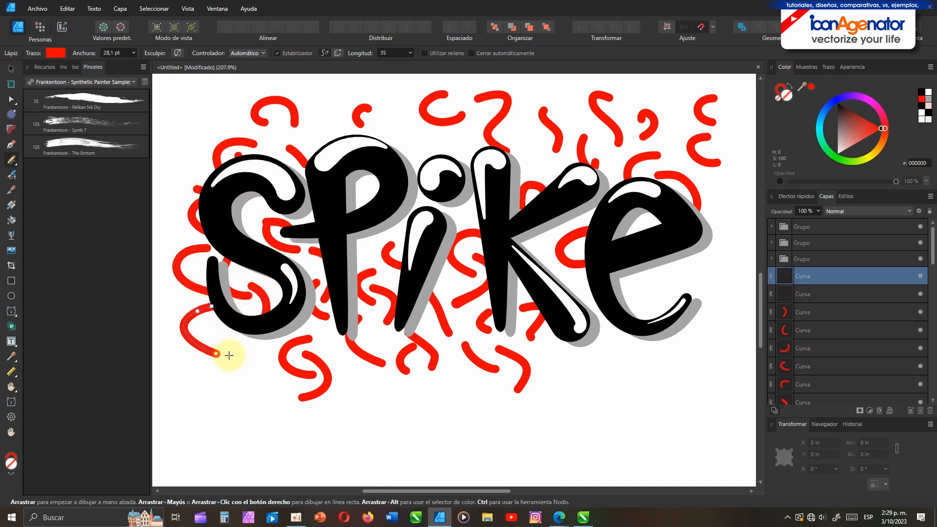
drag(562, 362, 637, 379)
drag(625, 352, 615, 370)
drag(667, 347, 672, 366)
drag(649, 299, 701, 292)
drag(712, 264, 717, 328)
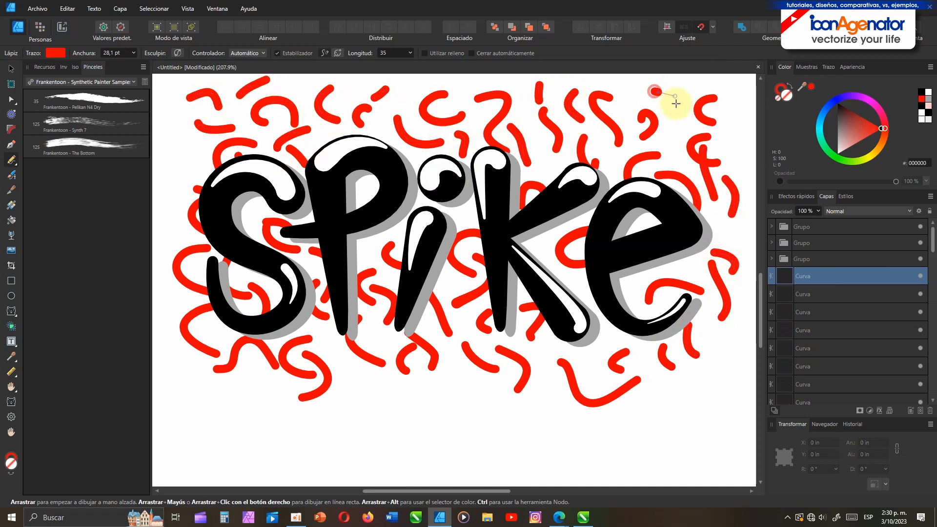
drag(355, 212, 363, 253)
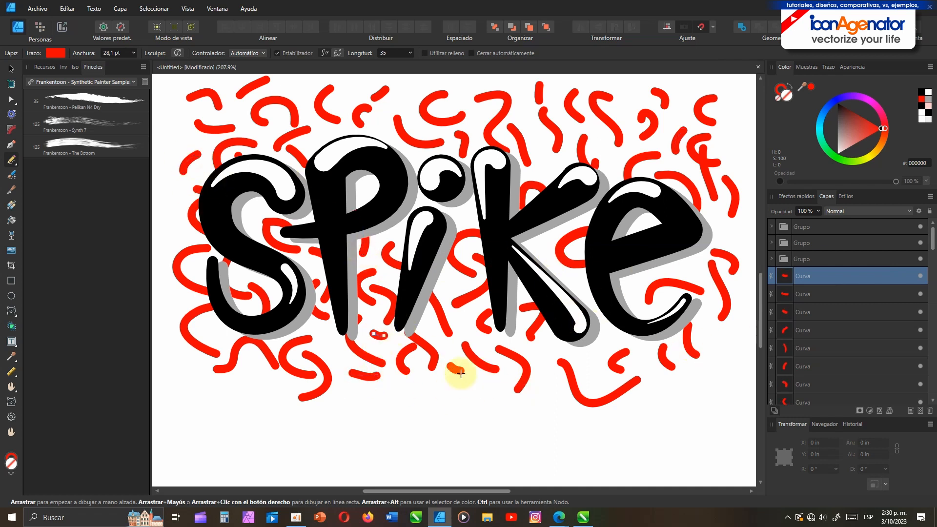
drag(531, 231, 530, 260)
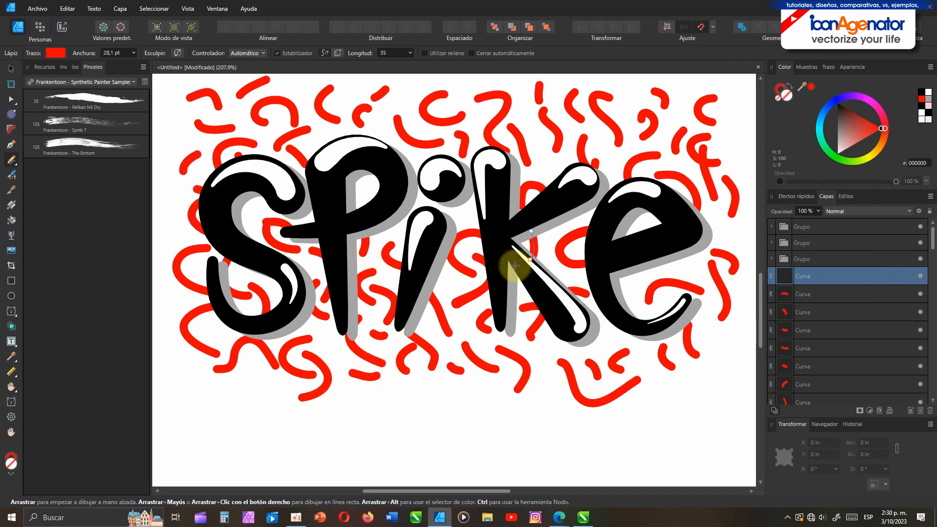
Select all the loose red curves and combine them into one group
click(11, 69)
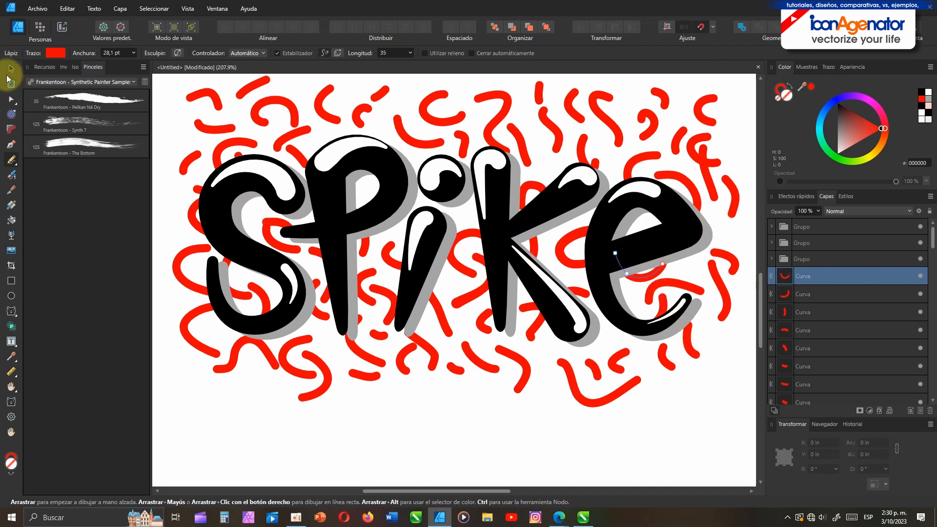
click(254, 233)
drag(254, 230, 267, 227)
click(874, 280)
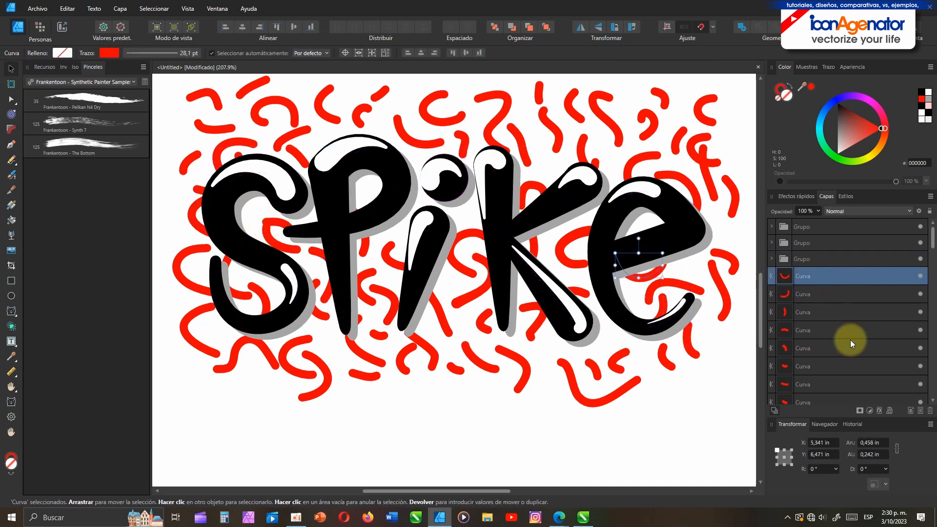
scroll(862, 342, down, 10)
scroll(831, 368, up, 8)
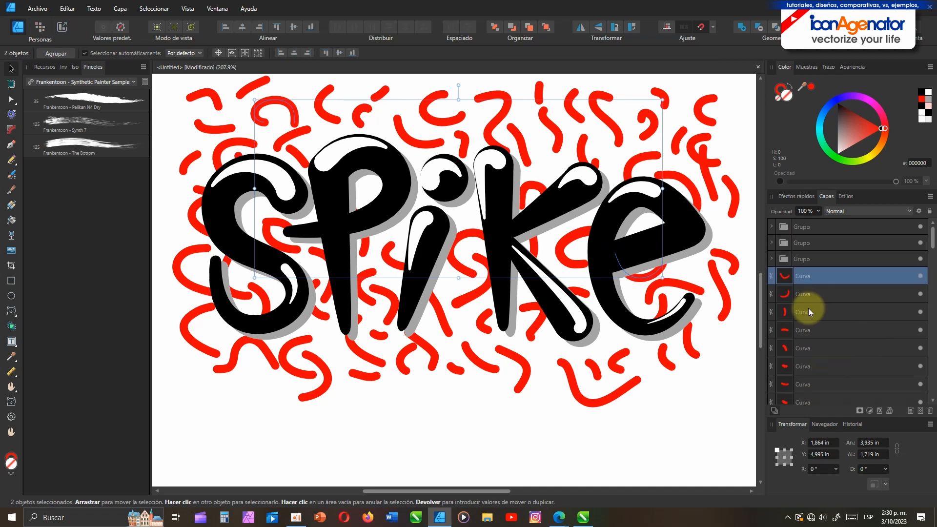
scroll(840, 323, down, 10)
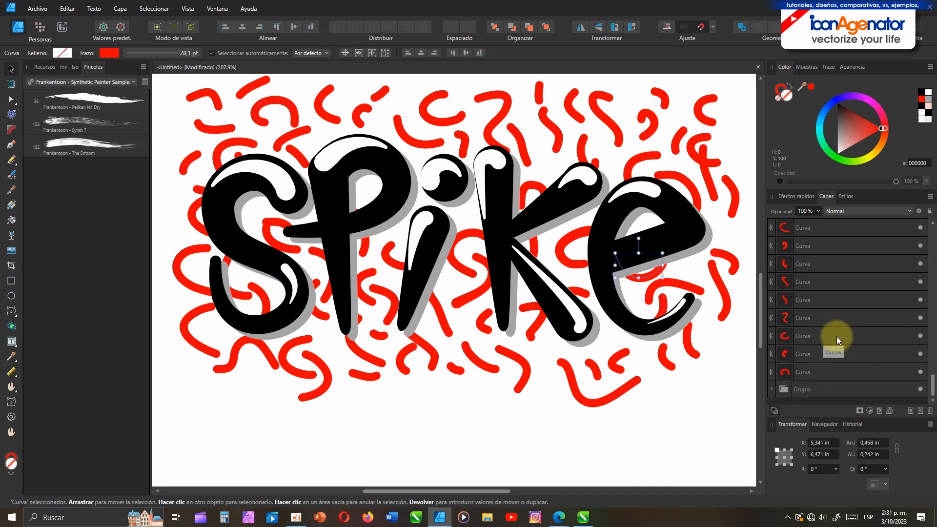
shift+click(808, 370)
right_click(808, 370)
click(703, 223)
scroll(581, 203, up, 3)
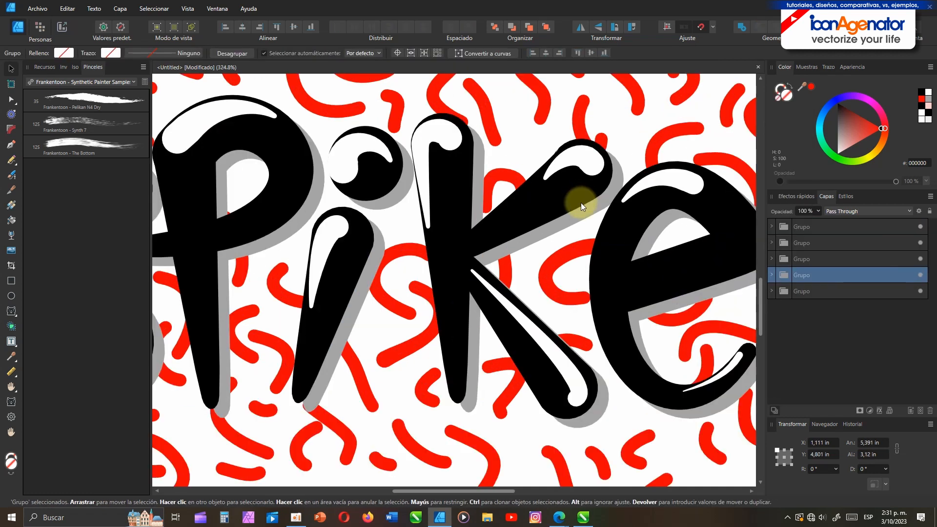
scroll(593, 222, down, 2)
click(565, 293)
scroll(569, 292, up, 2)
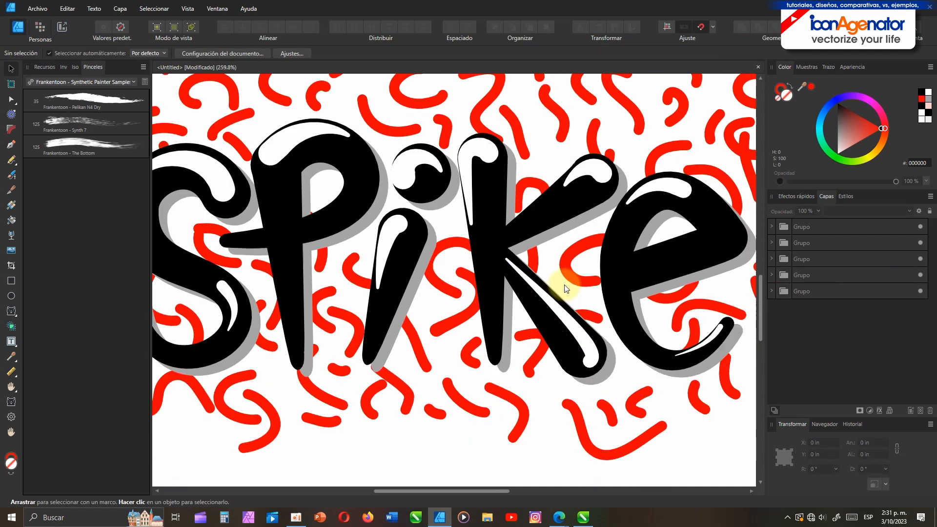
scroll(562, 298, down, 1)
scroll(548, 307, up, 1)
scroll(549, 308, down, 1)
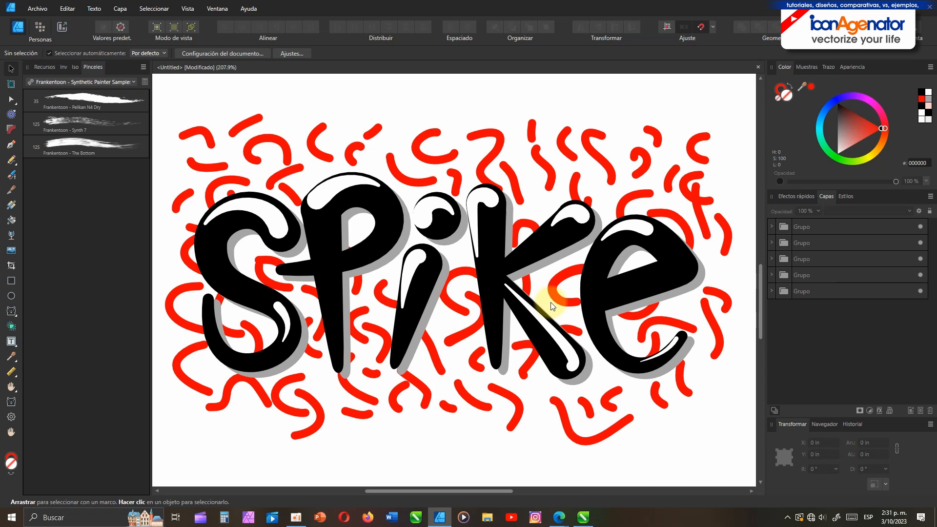
Set the red stroke group's blend mode to Multiplicar
click(681, 293)
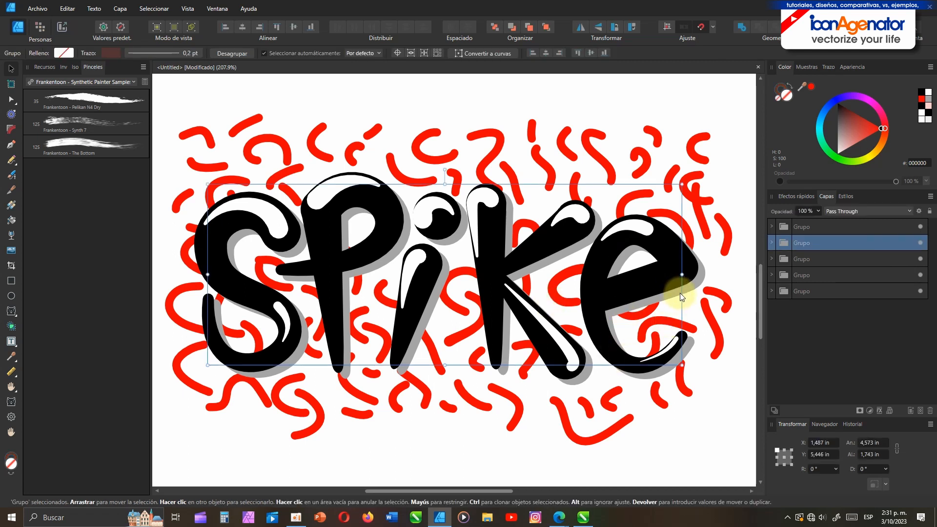
click(661, 376)
click(909, 211)
click(884, 235)
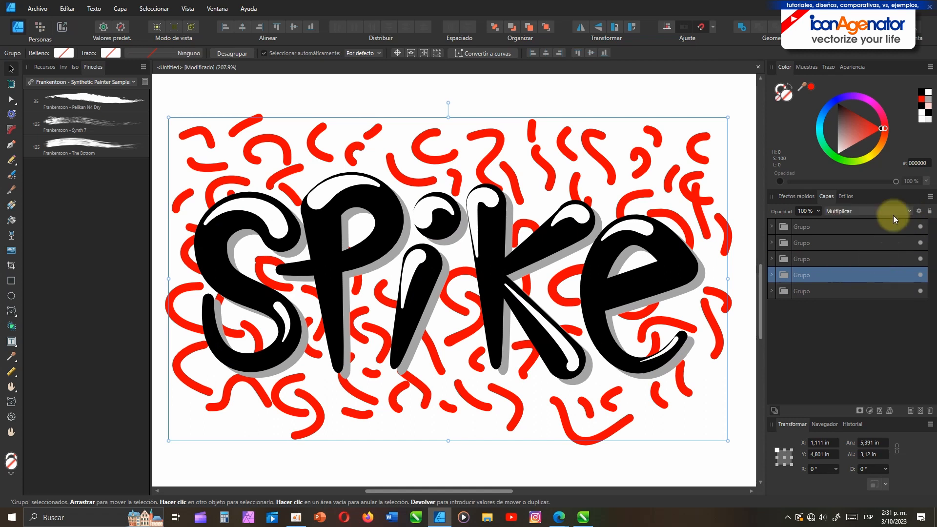
Set the gray shadow group's blend mode to Multiplicar
click(820, 212)
click(835, 291)
click(837, 260)
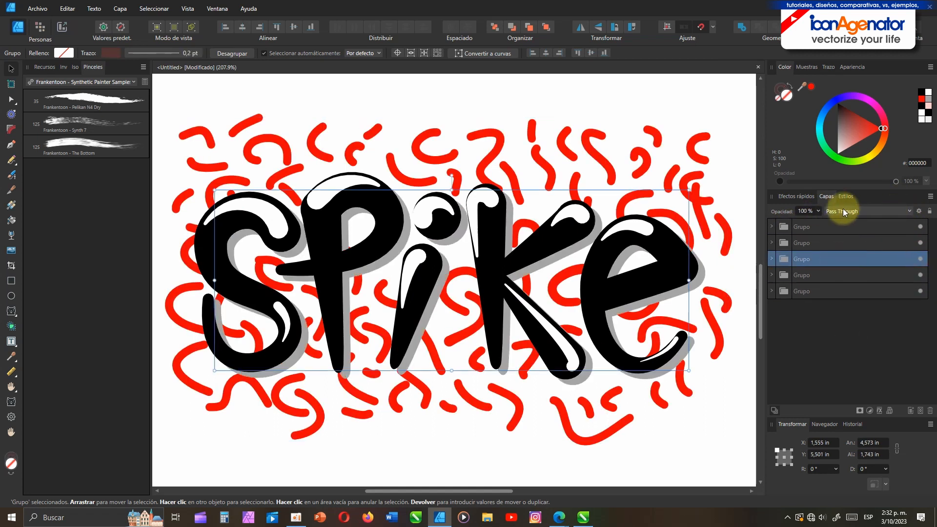
click(842, 212)
click(842, 258)
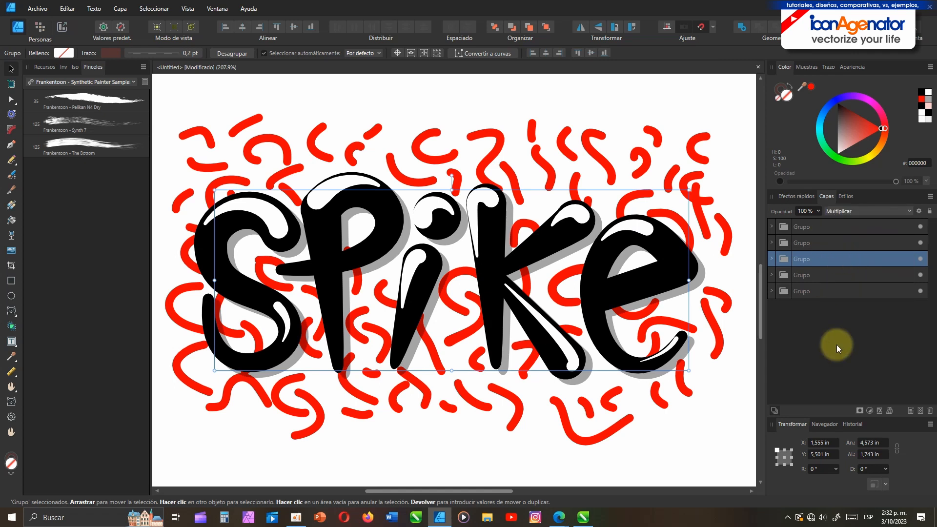
Scale the red stroke group slightly to about 5,385 by 3,116 in, keeping its upper-left corner in place, and deselect it
click(705, 408)
mouse_move(726, 456)
mouse_down()
mouse_move(352, 335)
mouse_move(690, 490)
mouse_move(678, 391)
mouse_up()
drag(526, 307, 549, 408)
scroll(550, 408, up, 1)
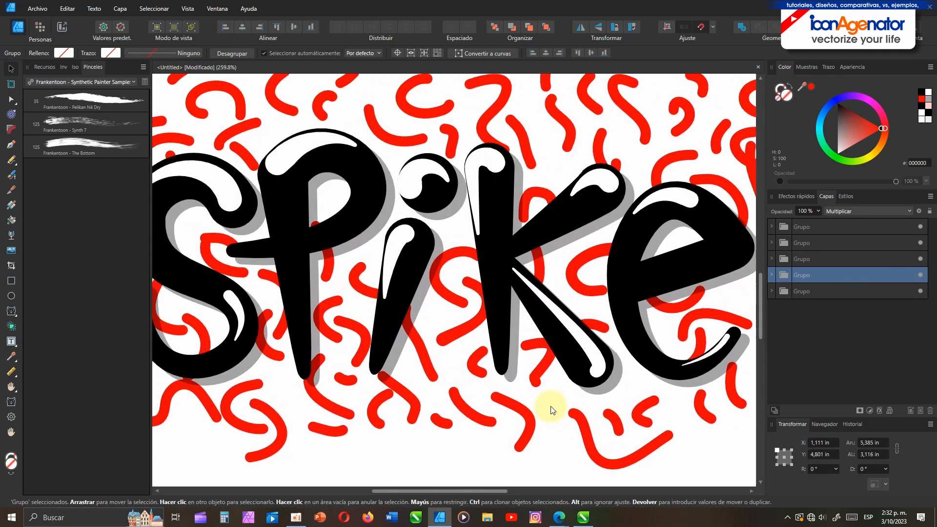
scroll(550, 408, down, 1)
scroll(547, 408, up, 1)
scroll(542, 406, down, 1)
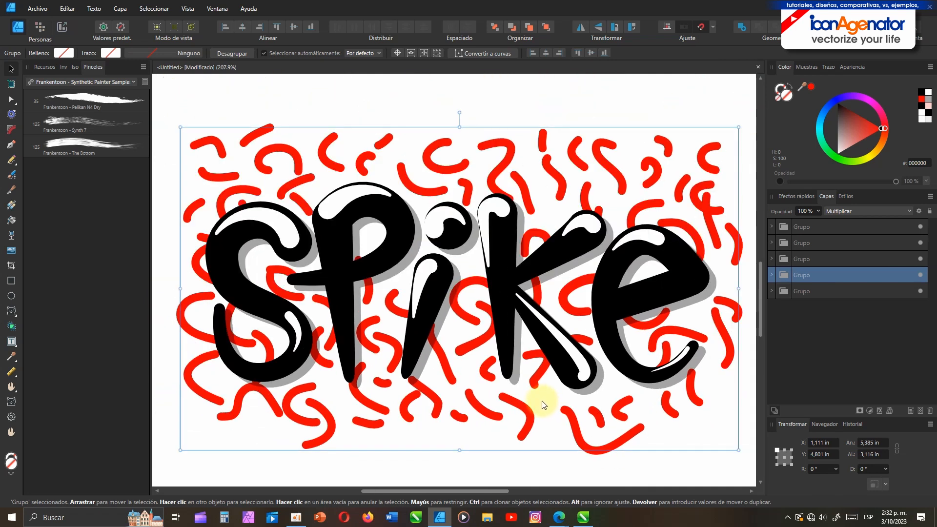
scroll(524, 366, down, 1)
click(670, 474)
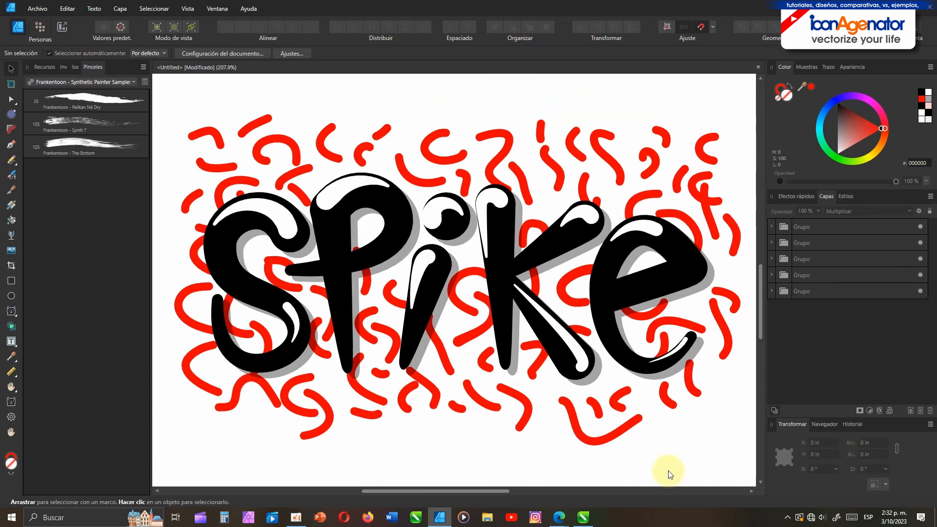
Apply the Frankentoon - The Bottom brush to the white highlight group
click(574, 366)
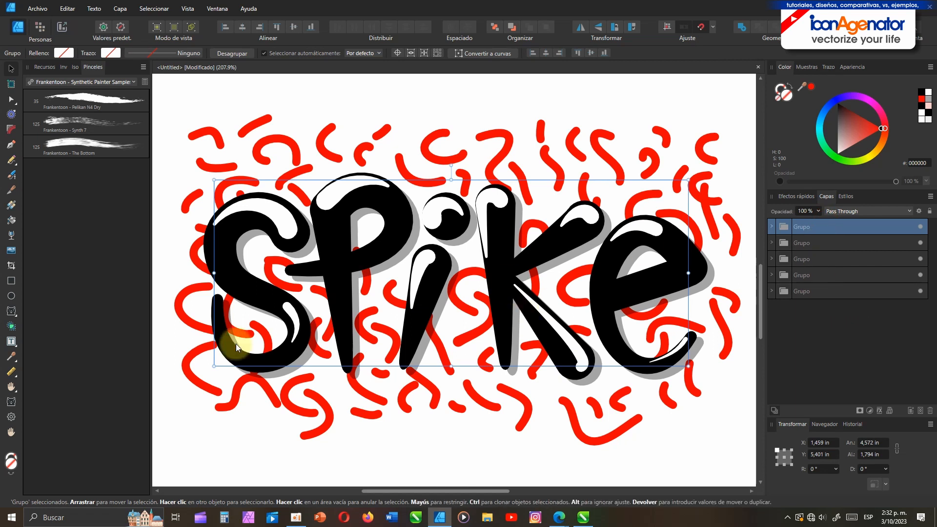
click(62, 144)
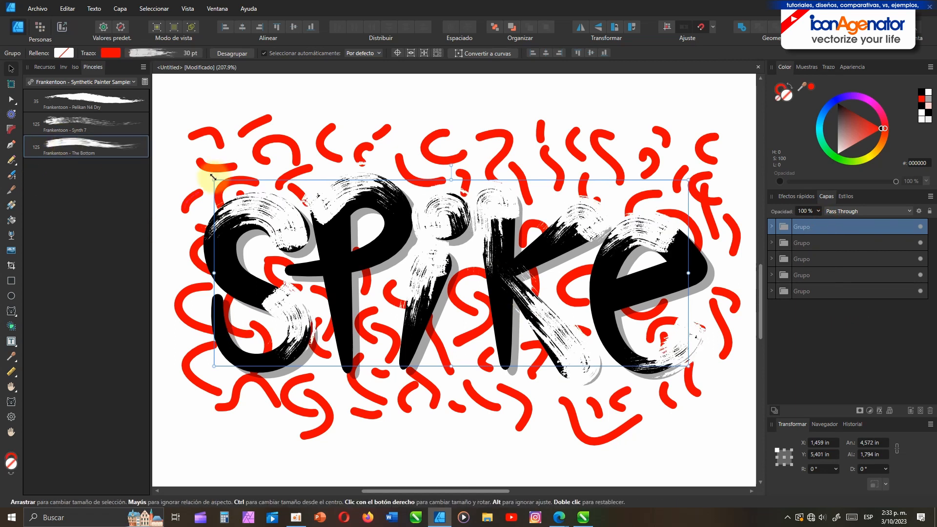
Set the white highlight group's textured stroke width to 16,8 pt
click(156, 53)
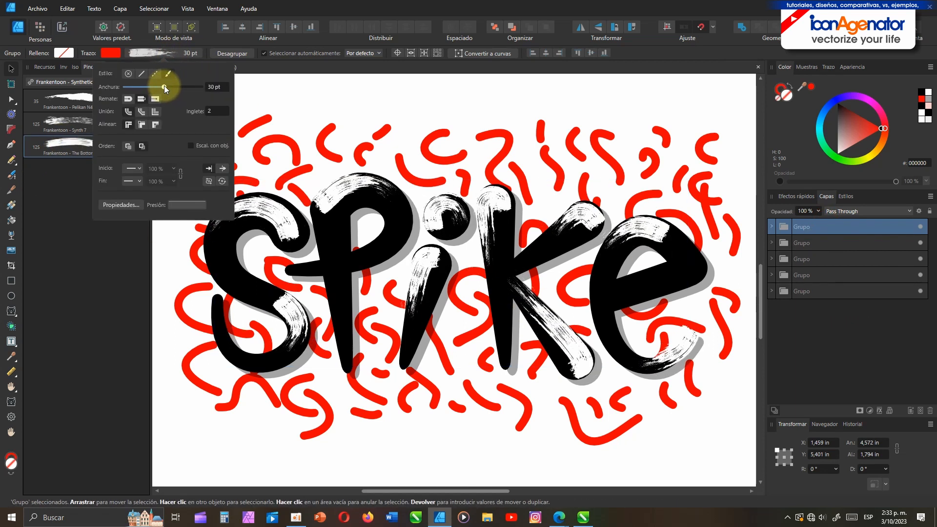
mouse_move(164, 86)
mouse_down()
mouse_move(145, 87)
mouse_move(169, 93)
mouse_move(163, 103)
mouse_up()
click(182, 248)
click(169, 52)
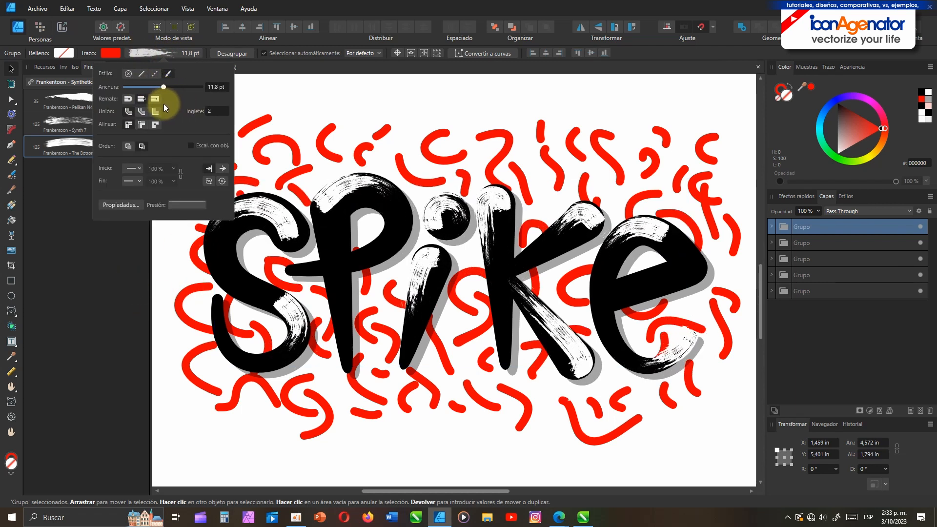
mouse_move(155, 277)
mouse_down()
mouse_move(209, 276)
mouse_move(148, 293)
mouse_up()
click(850, 133)
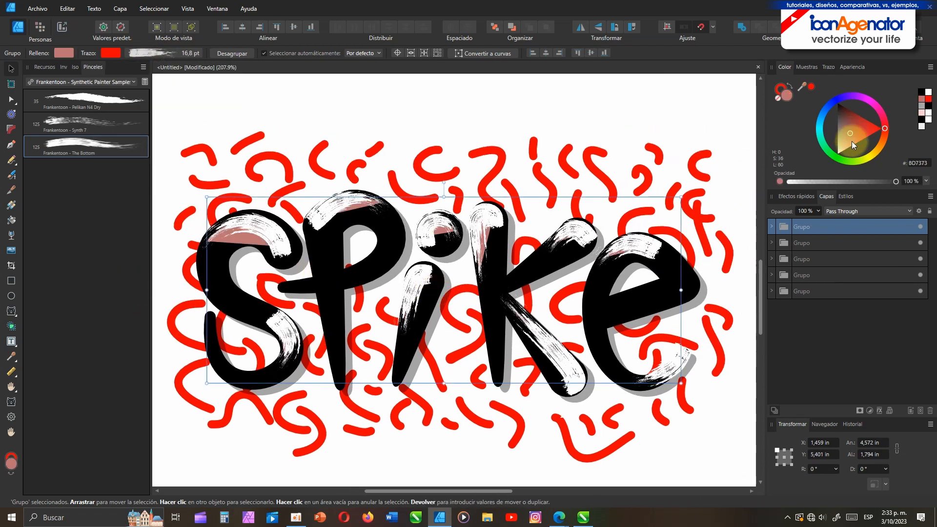
click(68, 8)
click(34, 22)
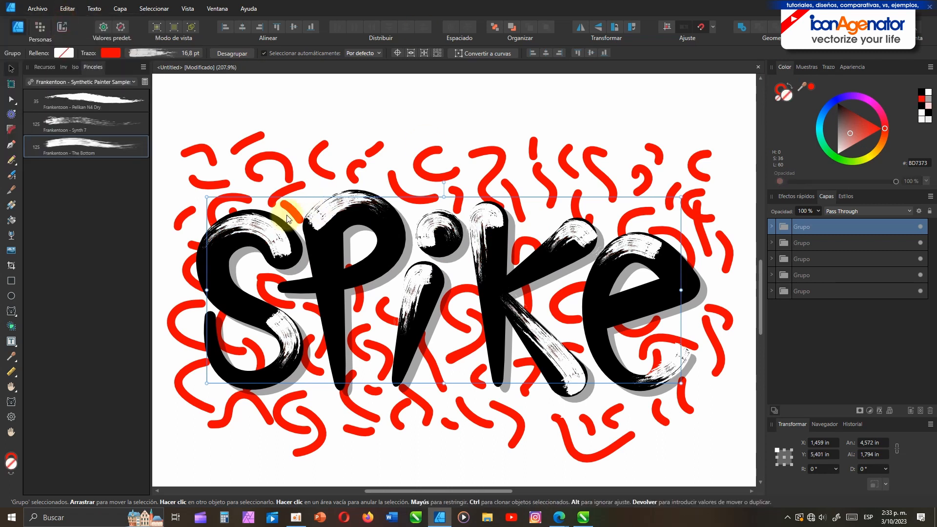
Deselect the highlights and review the settings of the Frankentoon - Synth 7 brush
double_click(278, 244)
click(170, 120)
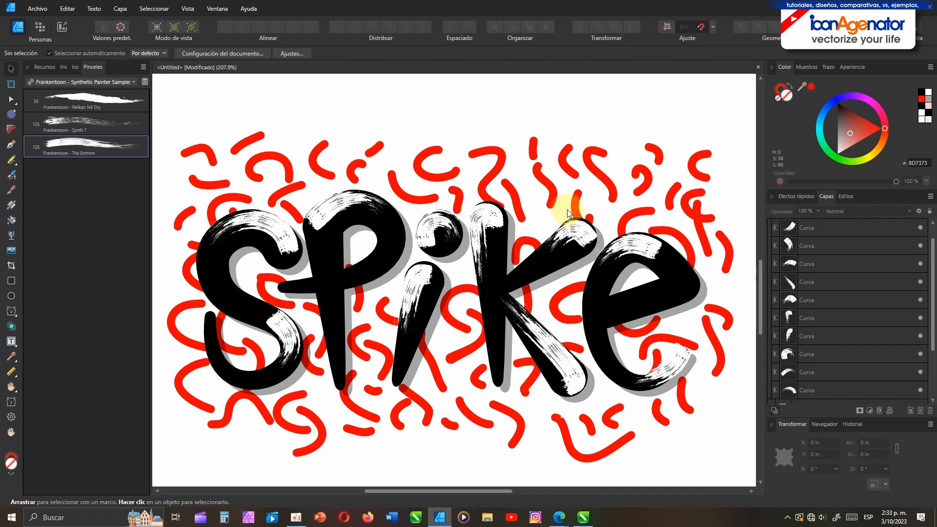
click(74, 126)
double_click(137, 125)
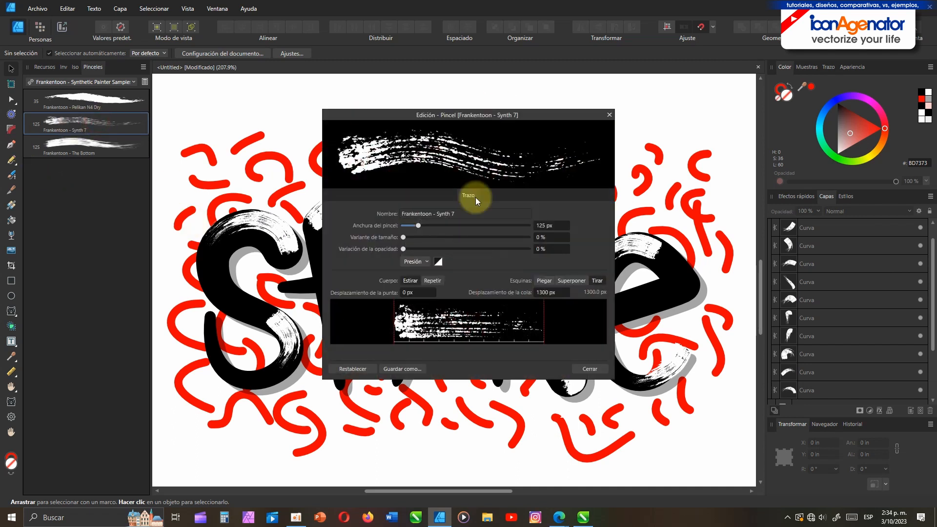
click(604, 369)
Draw a nearly straight test line above the lettering, colored blue, with the Frankentoon - Synth 7 brush at 4,1 pt width
click(12, 161)
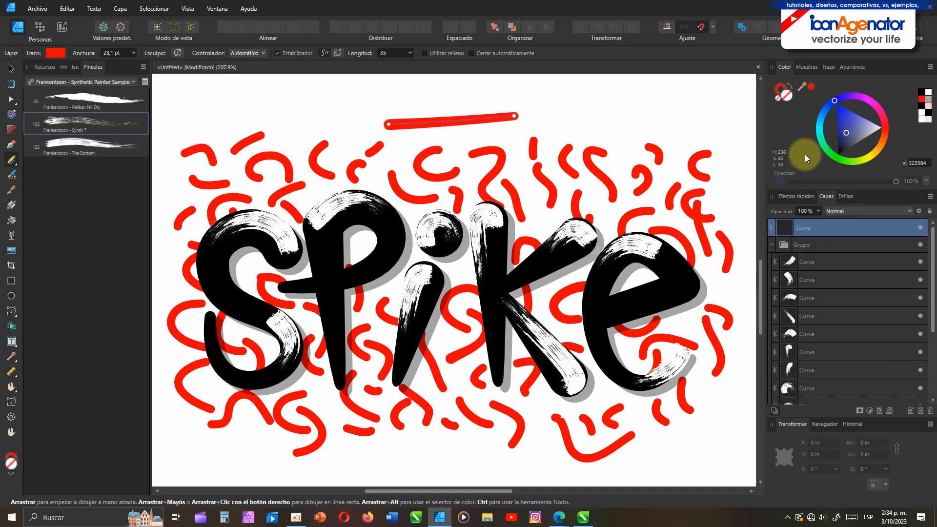
click(840, 136)
double_click(91, 122)
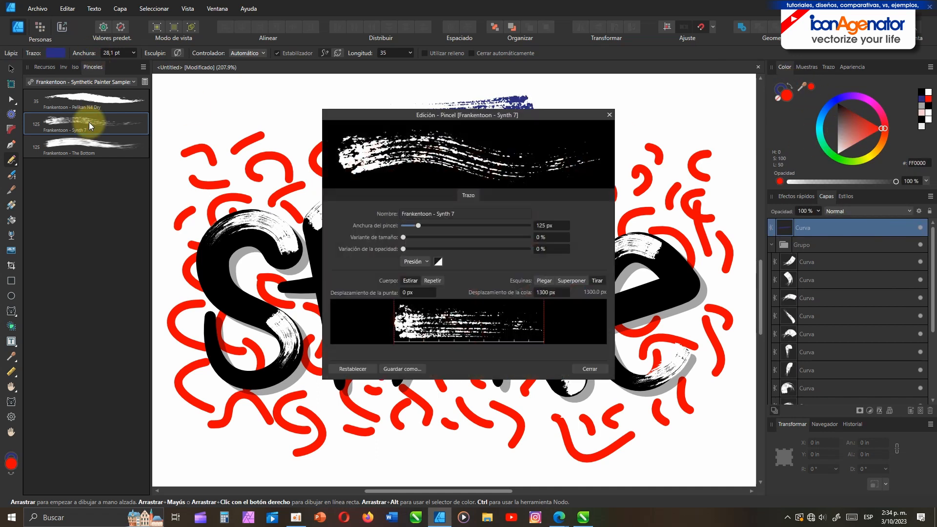
click(589, 372)
drag(135, 54, 118, 66)
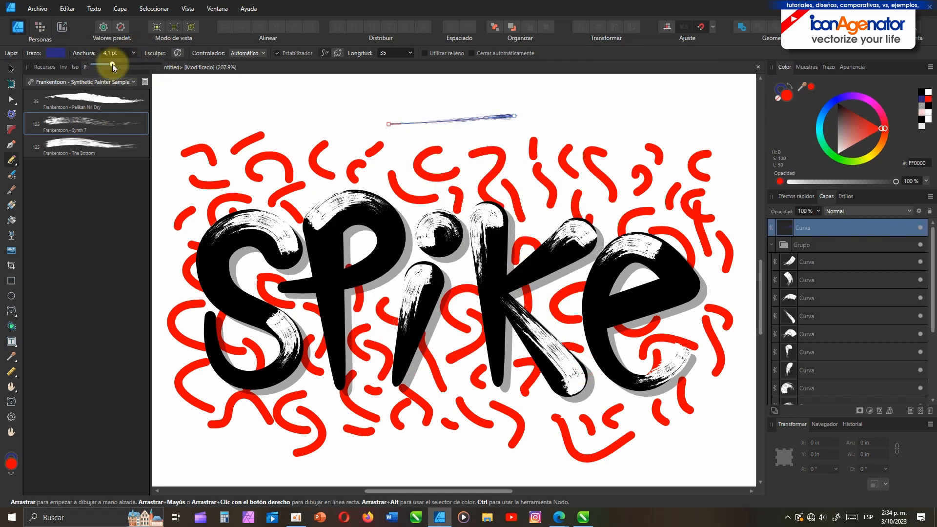
Draw a blue curve along the inner bend of the S and apply the Frankentoon - Synth 7 brush to it
drag(236, 246, 214, 264)
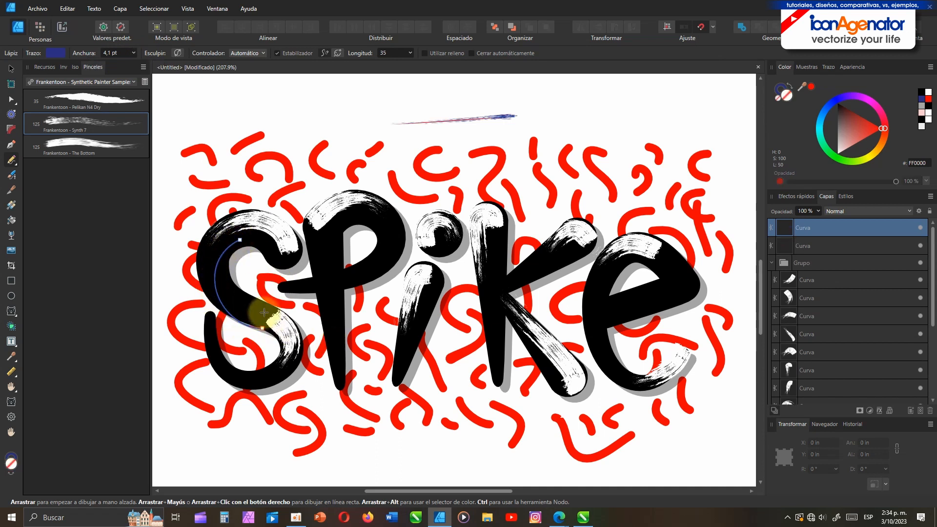
scroll(190, 270, up, 5)
click(11, 68)
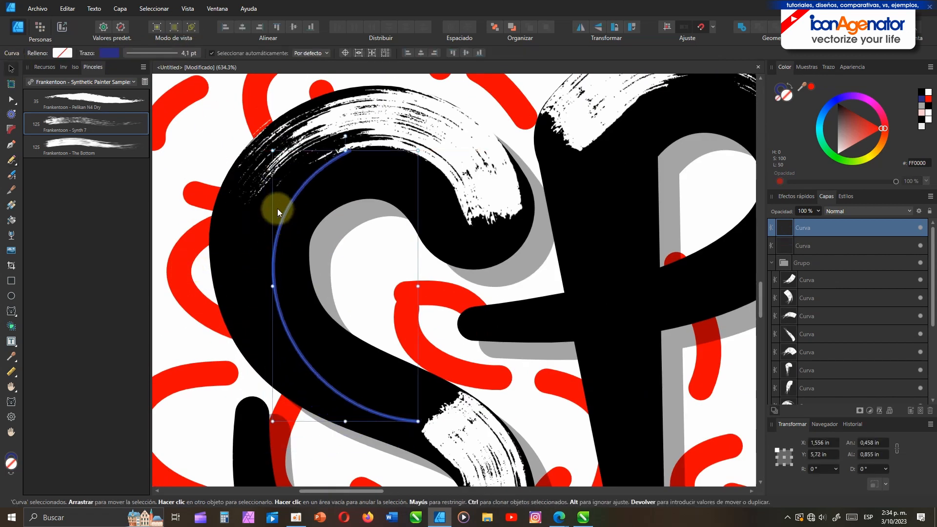
click(152, 53)
click(58, 121)
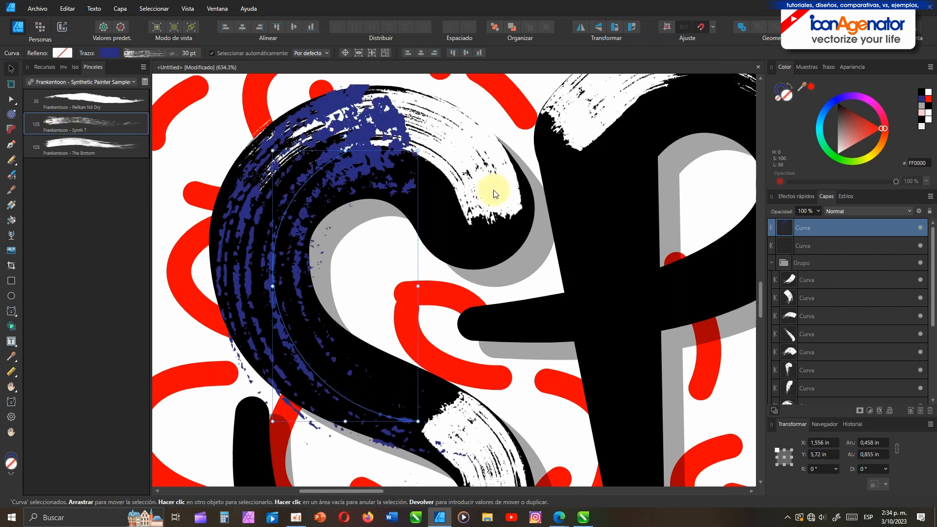
Set the S's blue stroke width to 5,9 pt, adjust its position inside the letter, and deselect it
click(147, 53)
drag(172, 87, 146, 87)
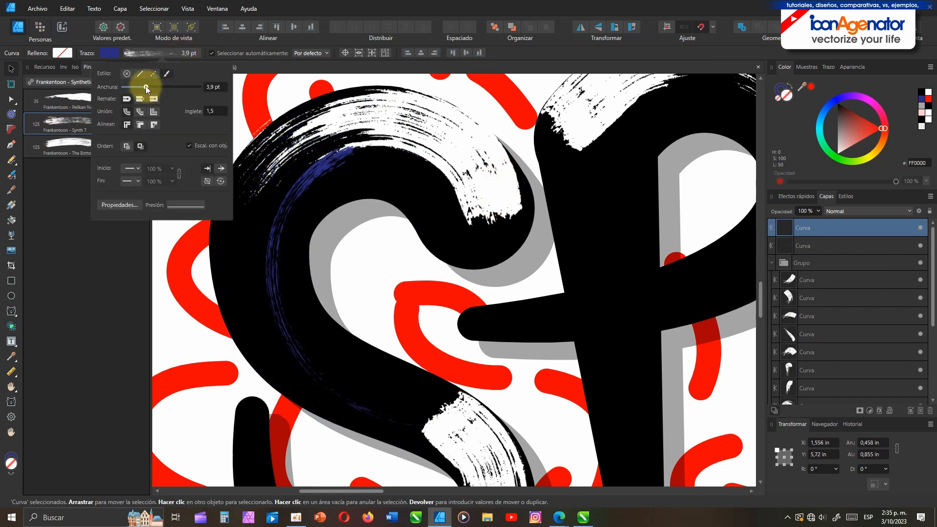
scroll(327, 162, down, 5)
scroll(318, 163, up, 3)
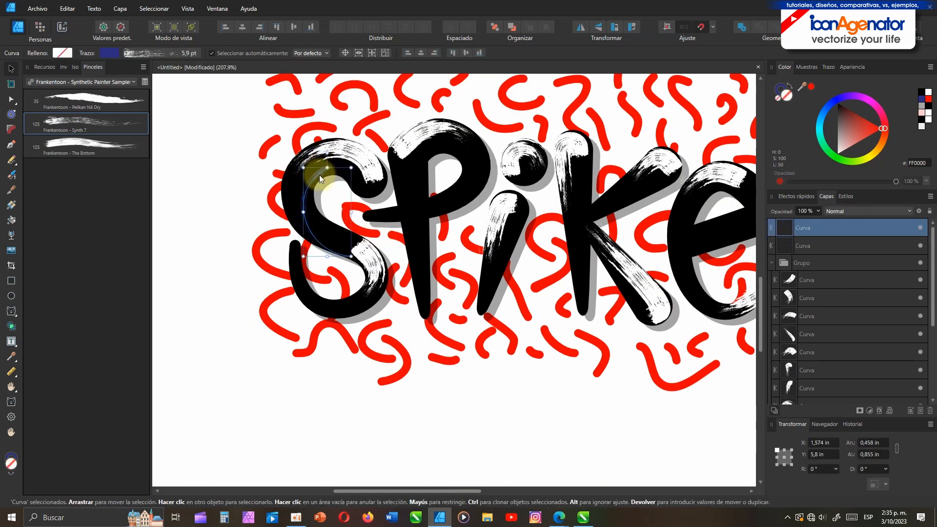
drag(328, 155, 304, 163)
click(240, 282)
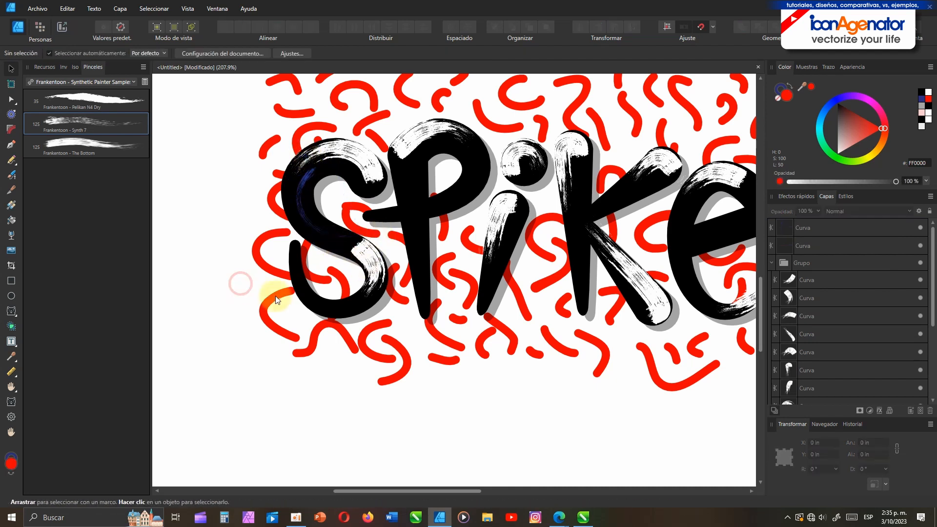
Test a 21,9 pt blue Pencil stroke above the lettering and a Frankentoon - Synth 7 brush stroke below it
drag(393, 261, 379, 272)
click(11, 159)
drag(268, 86, 376, 93)
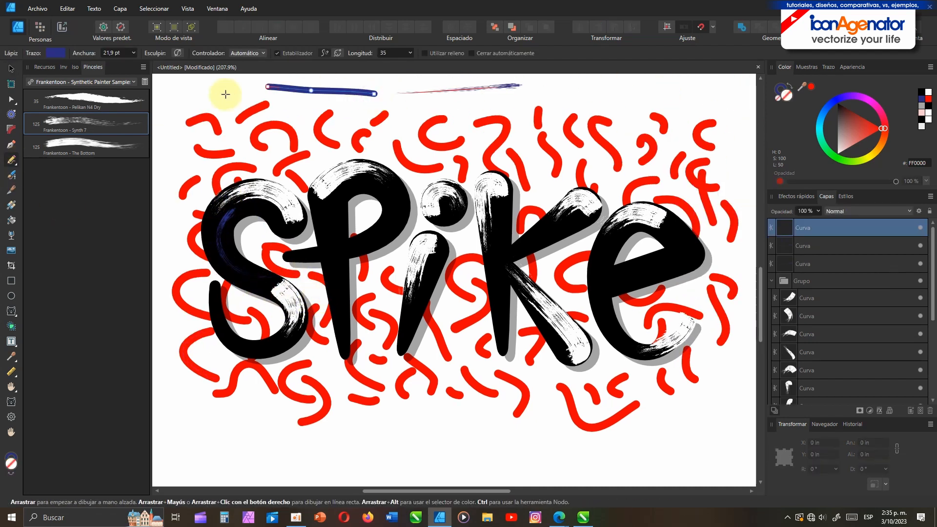
click(256, 52)
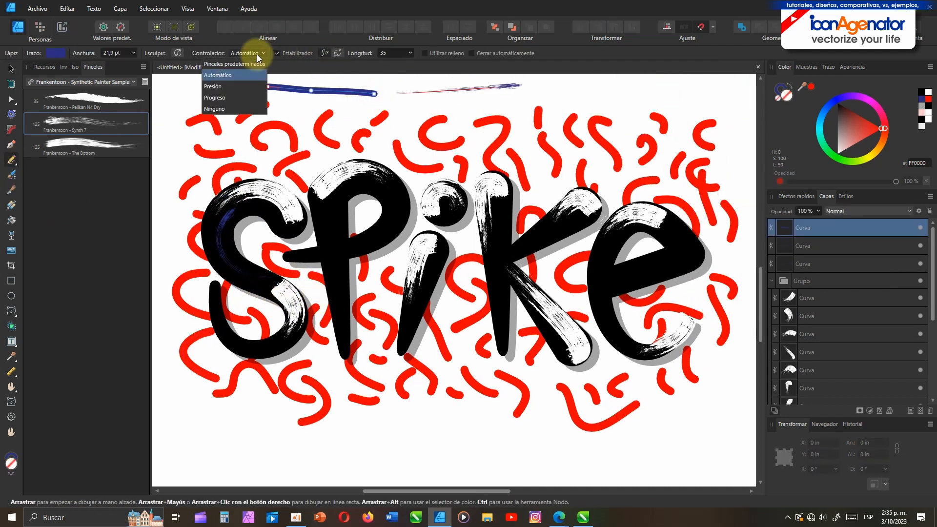
click(12, 175)
drag(280, 429, 411, 426)
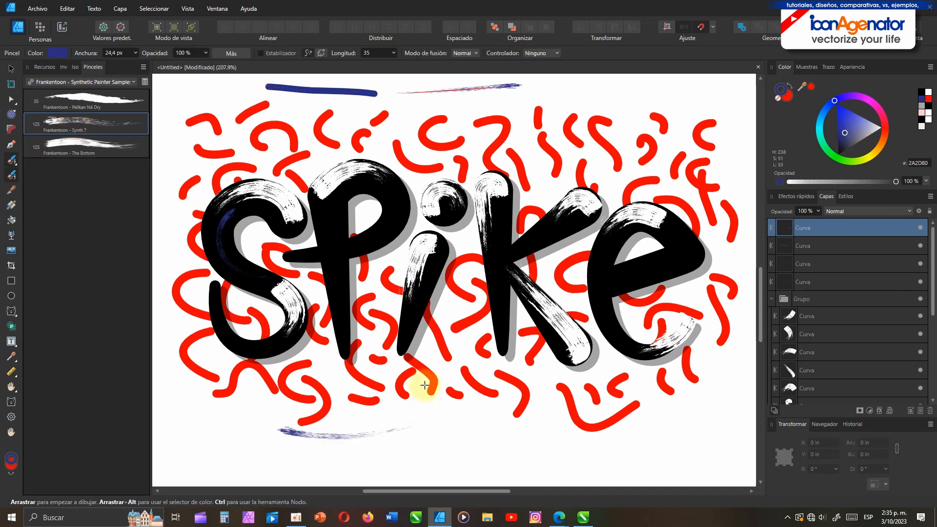
Delete the blue test strokes above and below the lettering
click(11, 68)
drag(589, 96, 254, 74)
key(Delete)
drag(222, 459, 425, 413)
key(Delete)
click(466, 396)
Paint blue Frankentoon - Synth 7 strokes on the P's bowl and stem and on the dot and stem of the i
scroll(371, 200, up, 3)
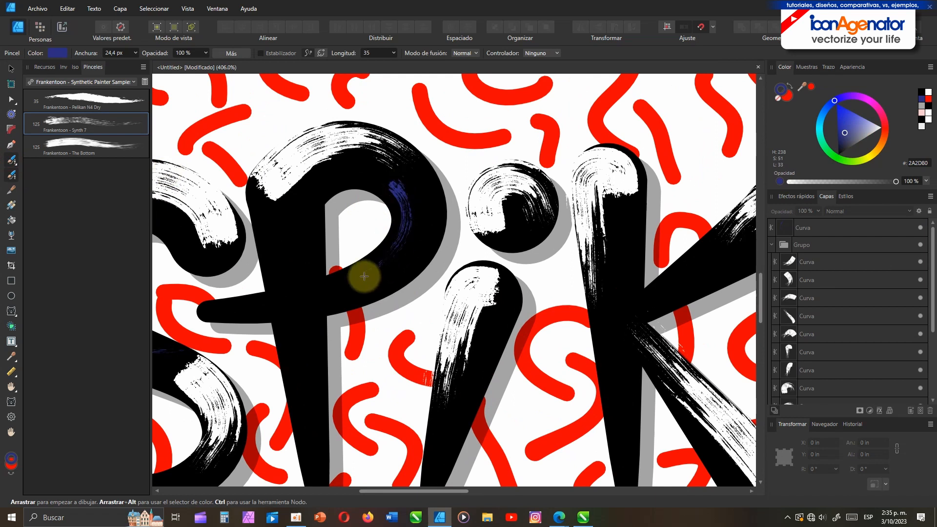
drag(364, 276, 309, 298)
drag(315, 330, 307, 220)
drag(281, 203, 308, 400)
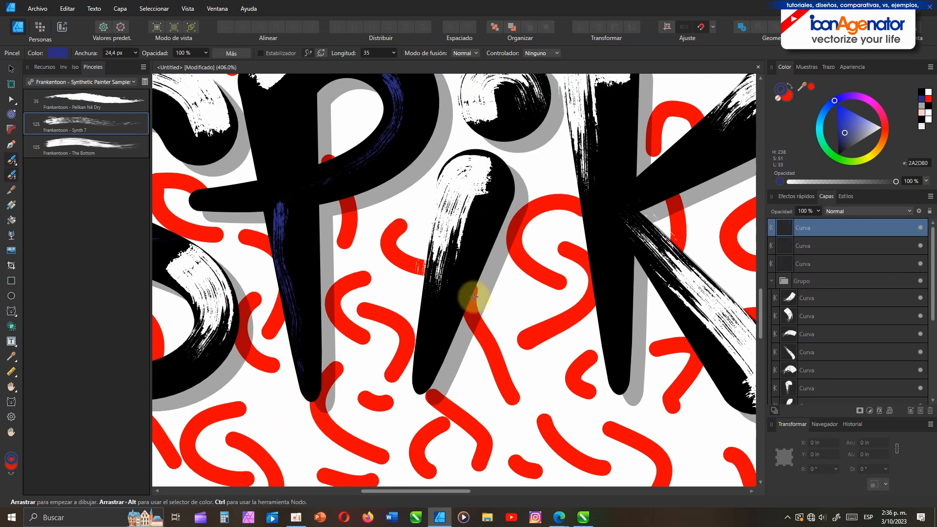
drag(534, 112, 532, 123)
mouse_move(496, 215)
mouse_down()
mouse_move(434, 336)
mouse_move(434, 402)
mouse_up()
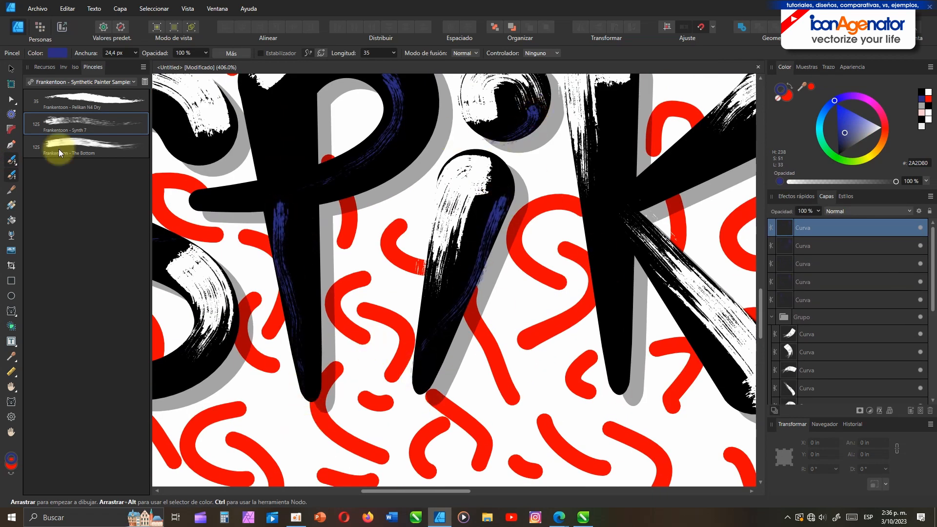
Paint blue Frankentoon - Synth 7 strokes along the K's stem and upper arm and inside the E
drag(590, 277, 410, 294)
drag(447, 111, 445, 215)
drag(529, 139, 442, 216)
drag(441, 234, 442, 405)
scroll(401, 360, down, 2)
drag(625, 241, 535, 309)
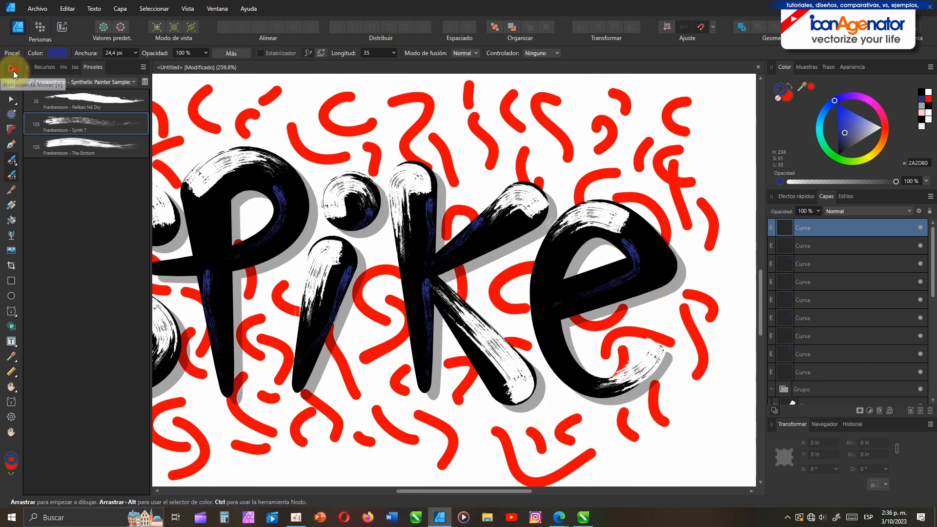
Straighten the blue stroke on the i's stem by deleting its intermediate nodes, keeping only the two end nodes
click(12, 70)
scroll(422, 374, down, 1)
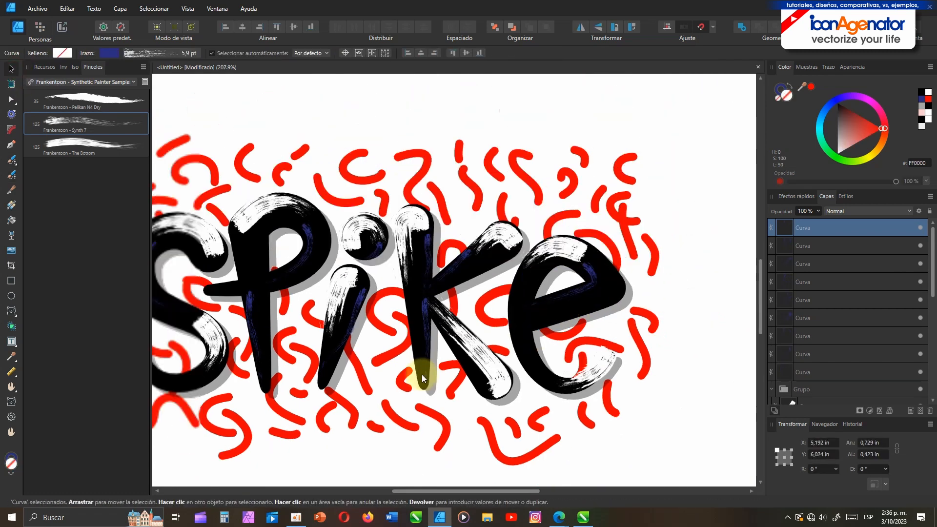
scroll(422, 374, down, 1)
click(452, 423)
scroll(345, 262, up, 3)
double_click(484, 312)
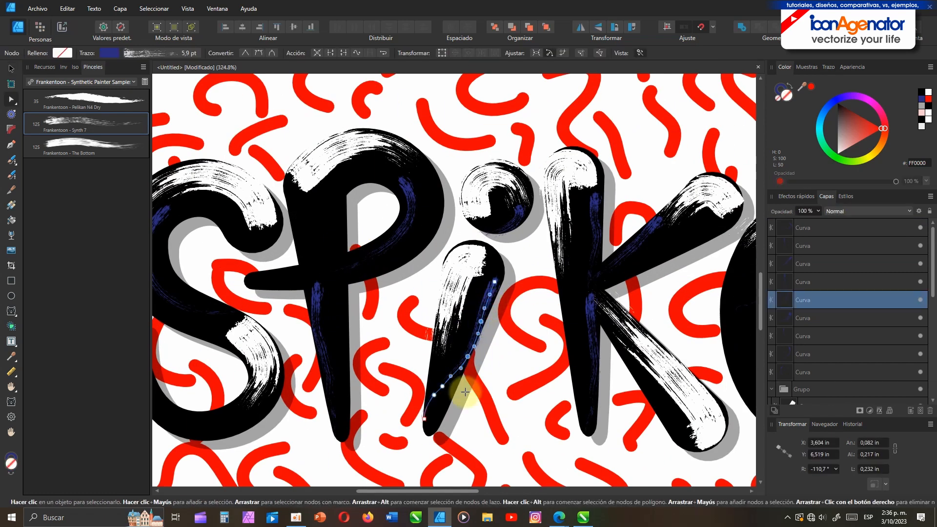
key(Delete)
drag(405, 373, 465, 421)
key(Delete)
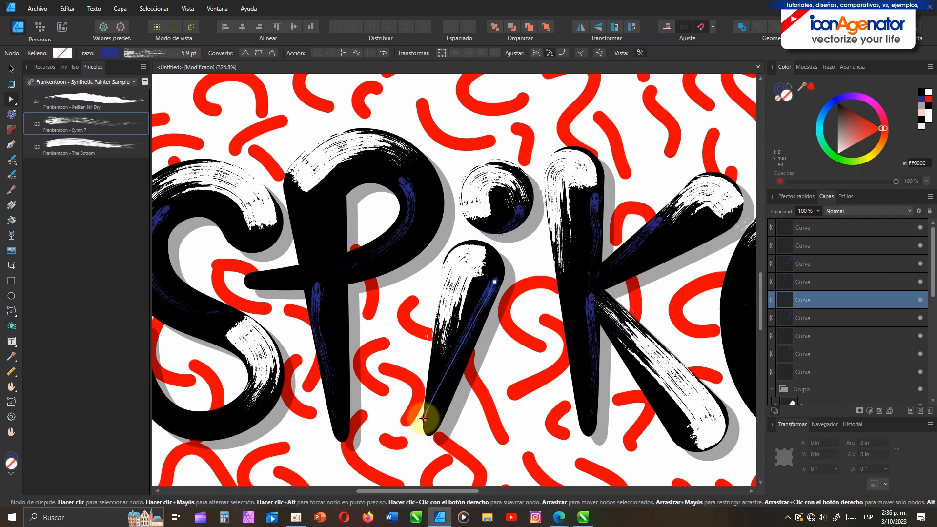
Straighten the blue strokes on the K's upper stem and the P's stem by deleting their intermediate nodes
click(601, 226)
key(Delete)
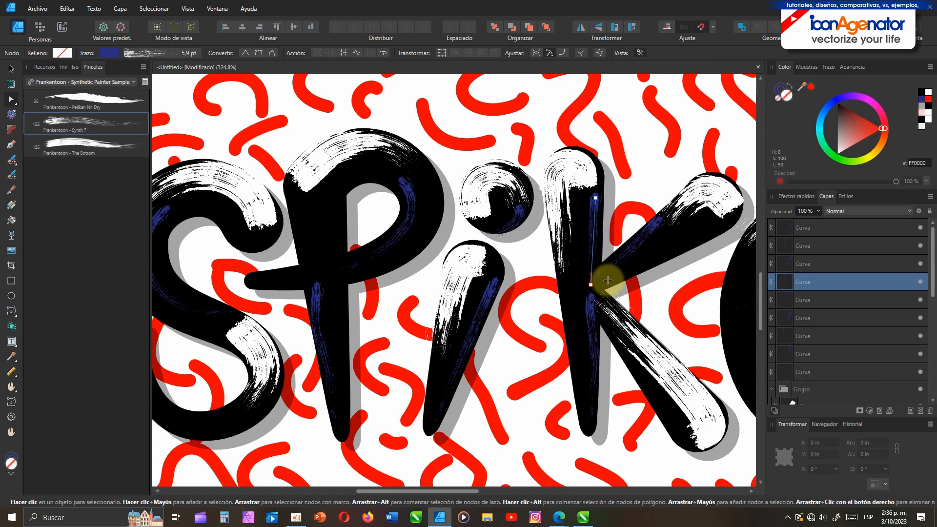
click(316, 306)
drag(301, 313, 341, 415)
key(Delete)
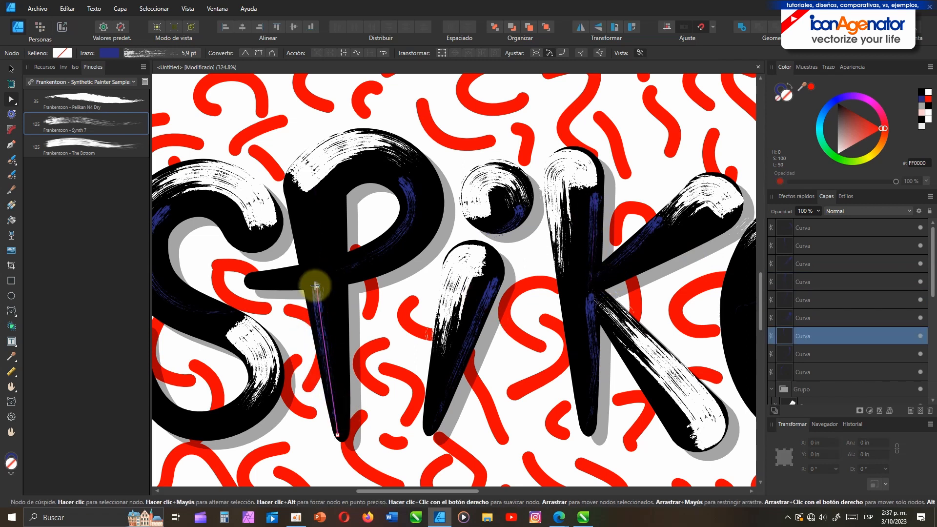
Adjust the stroke width of the S's lower white highlight, trying 18 pt, and deselect it
scroll(318, 307, down, 1)
click(278, 337)
click(169, 52)
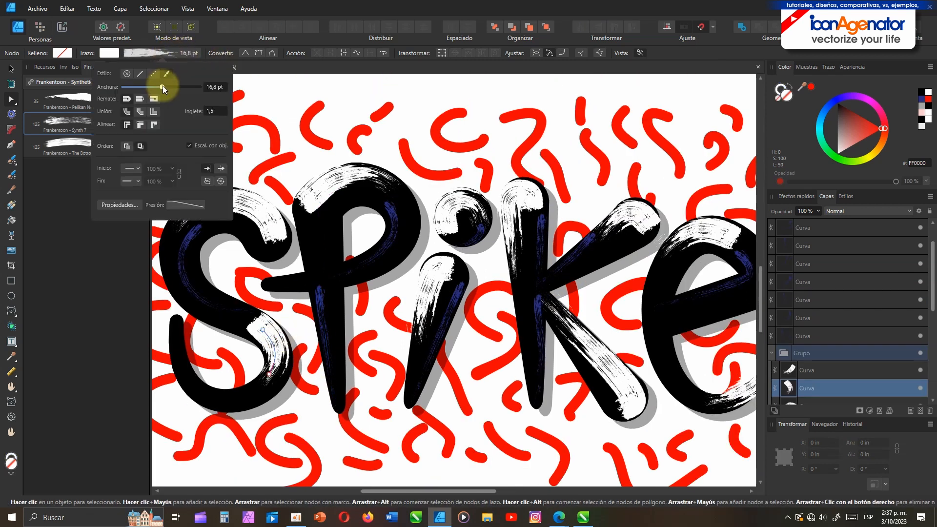
drag(159, 88, 163, 89)
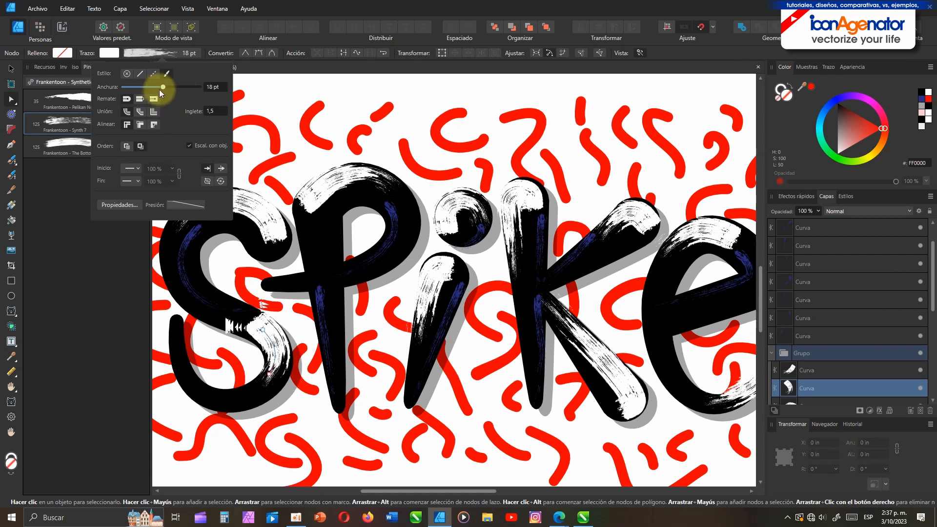
scroll(329, 266, down, 2)
click(513, 356)
scroll(496, 306, up, 3)
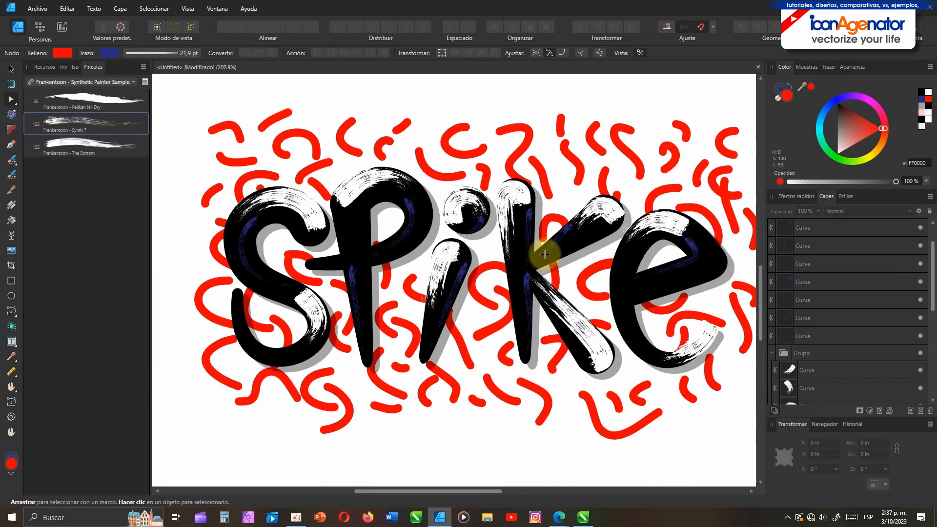
drag(545, 255, 513, 265)
scroll(502, 255, up, 1)
scroll(503, 255, down, 1)
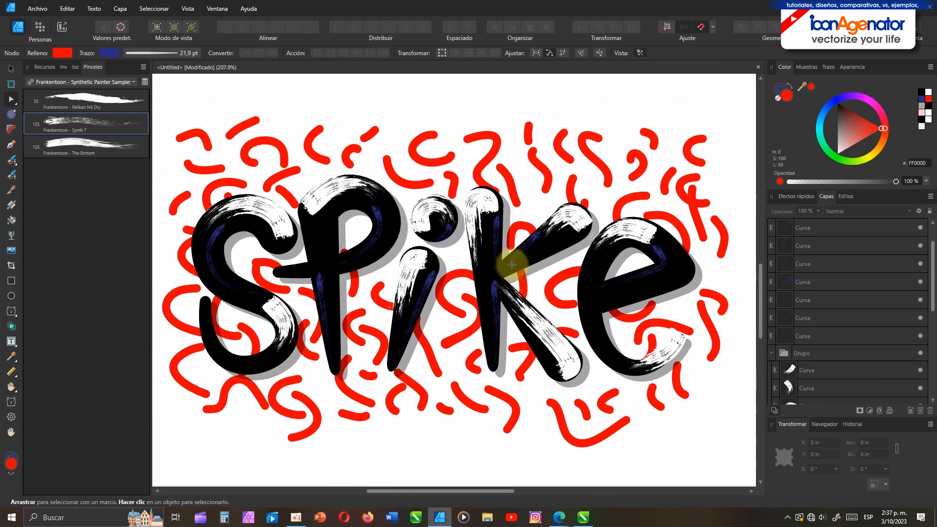